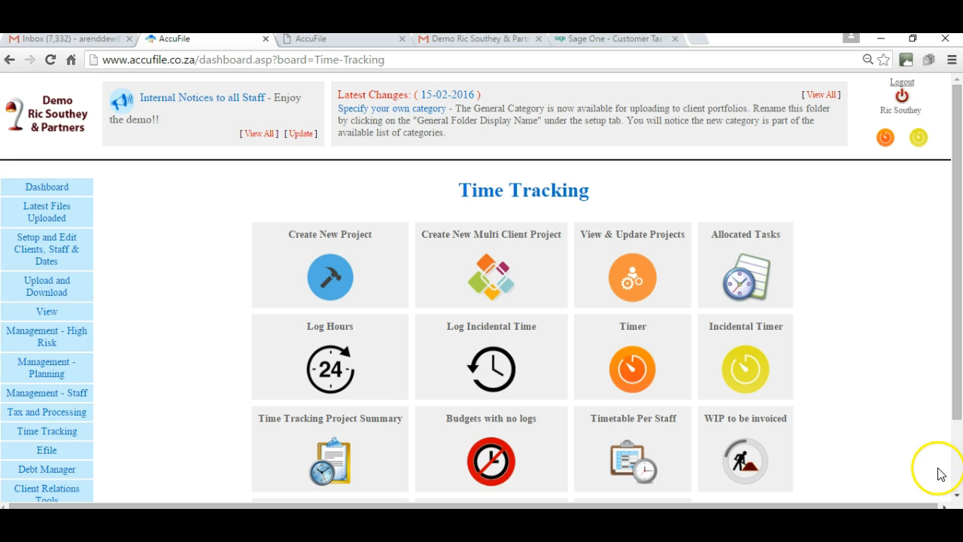
- Run the incidental timer, open its log-hours form and set the time's hours to 05
{"action": "left_click", "coordinate": [956, 495]}
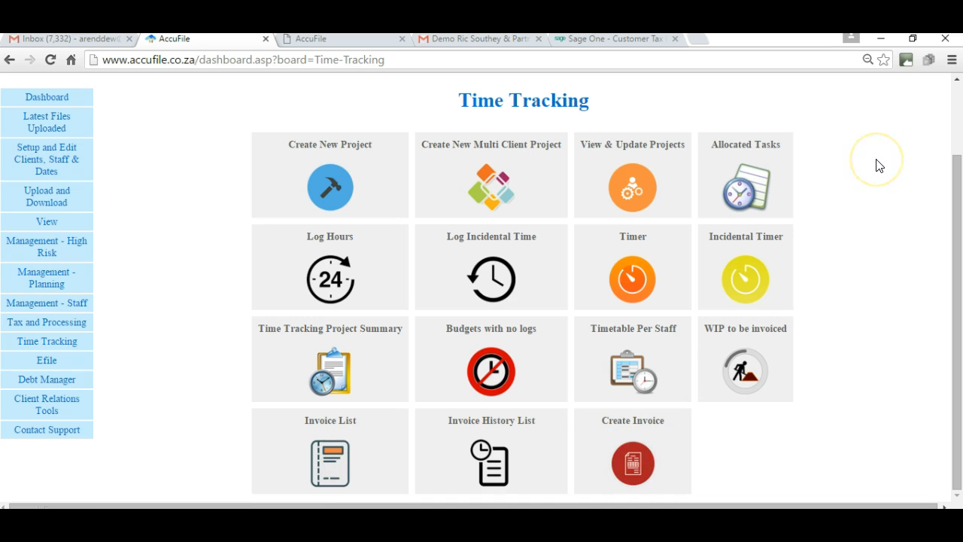
{"action": "left_click", "coordinate": [909, 121]}
{"action": "left_click", "coordinate": [741, 276]}
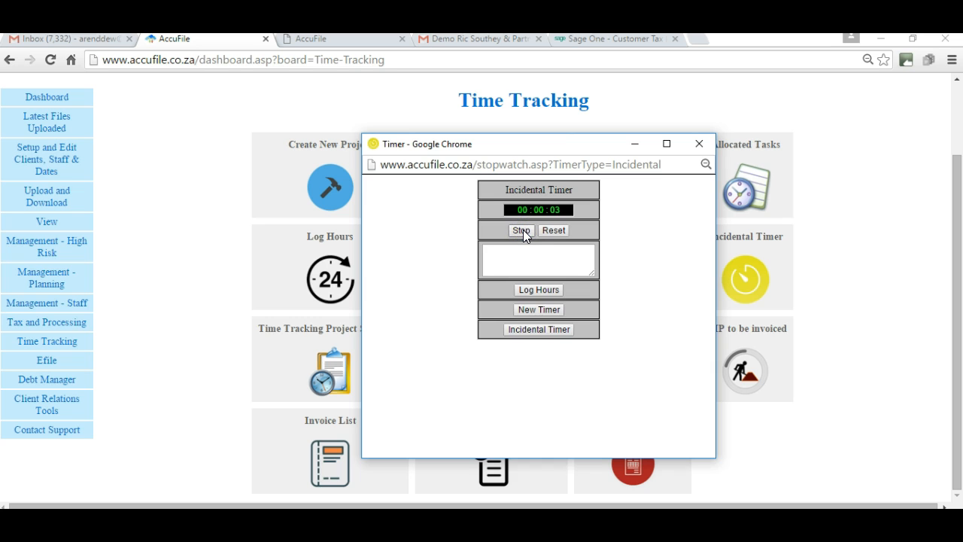
{"action": "left_click", "coordinate": [539, 289]}
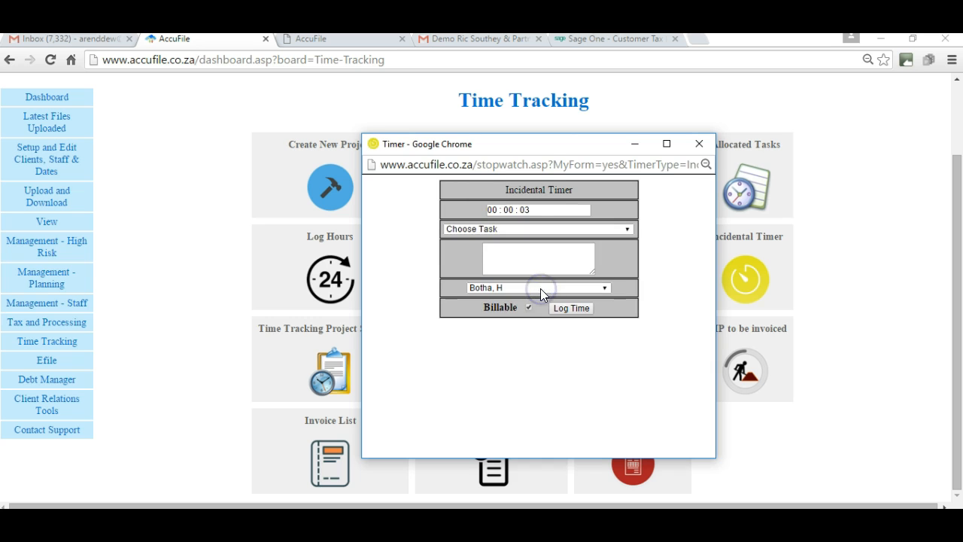
{"action": "left_click", "coordinate": [496, 209]}
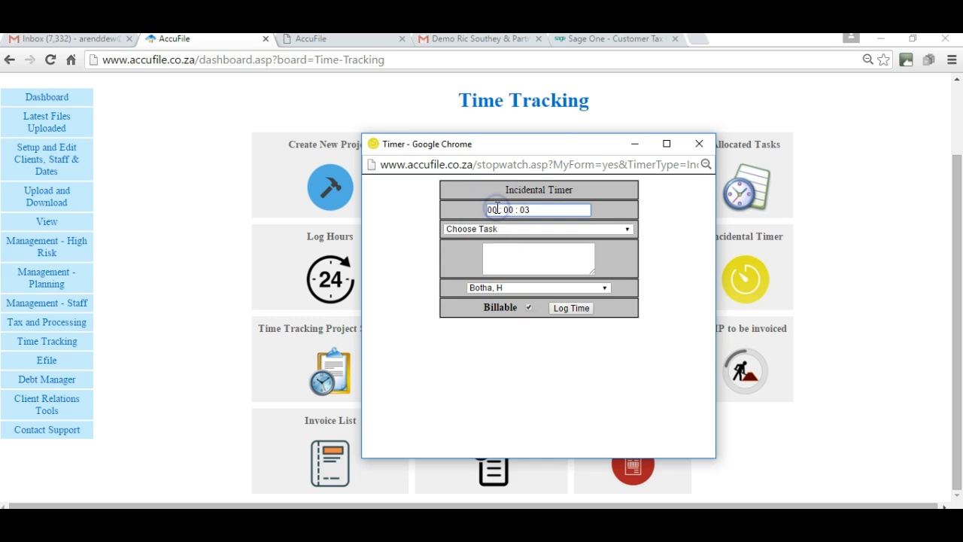
{"action": "type", "text": "05"}
- Log the billable incidental time to task AFS2015 with the note "note on timer" for the fifth listed client, and close the timer
{"action": "left_click", "coordinate": [623, 228]}
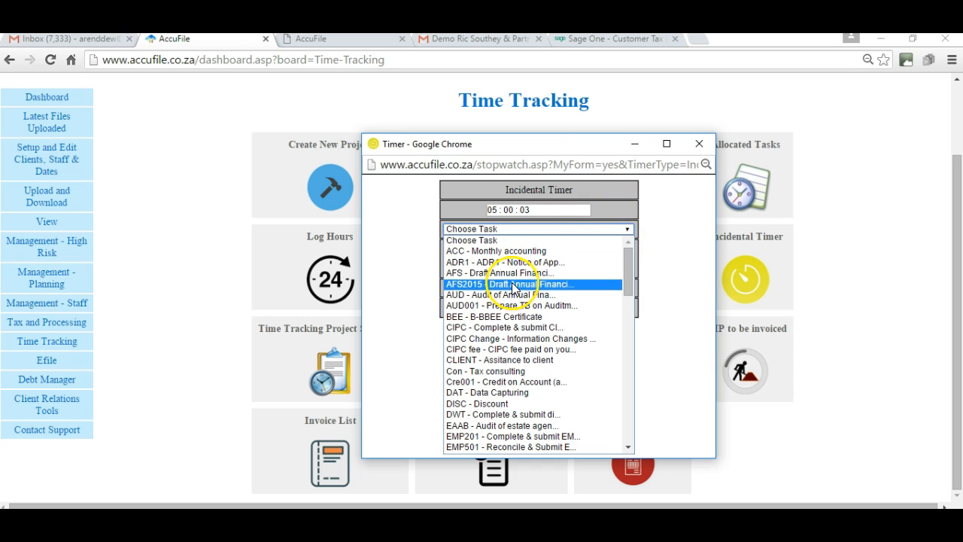
{"action": "left_click", "coordinate": [512, 283]}
{"action": "left_click", "coordinate": [550, 260]}
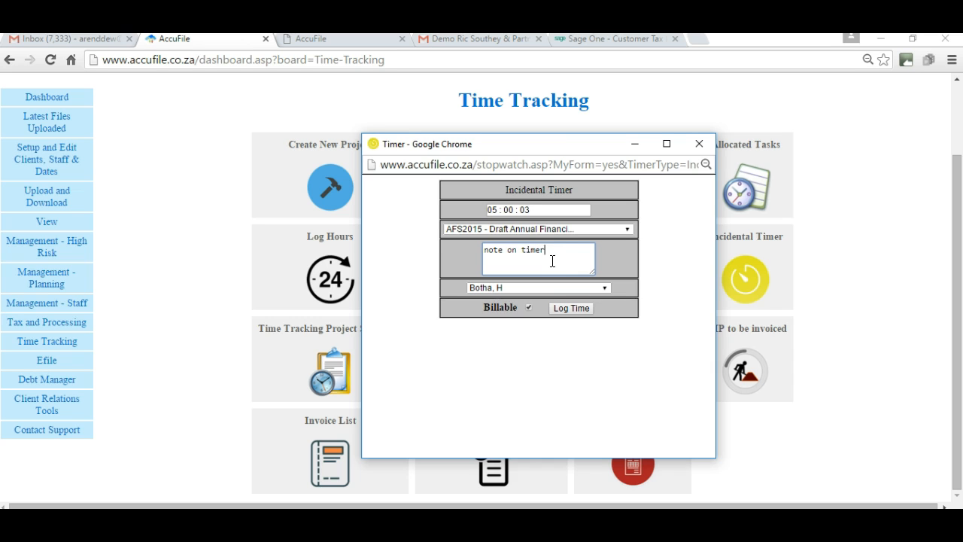
{"action": "left_click", "coordinate": [589, 291]}
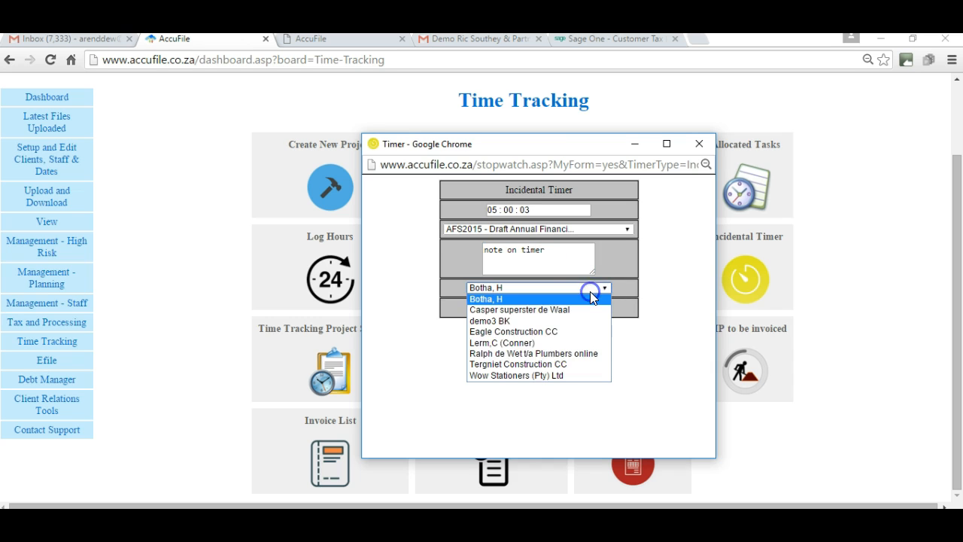
{"action": "left_click", "coordinate": [507, 342]}
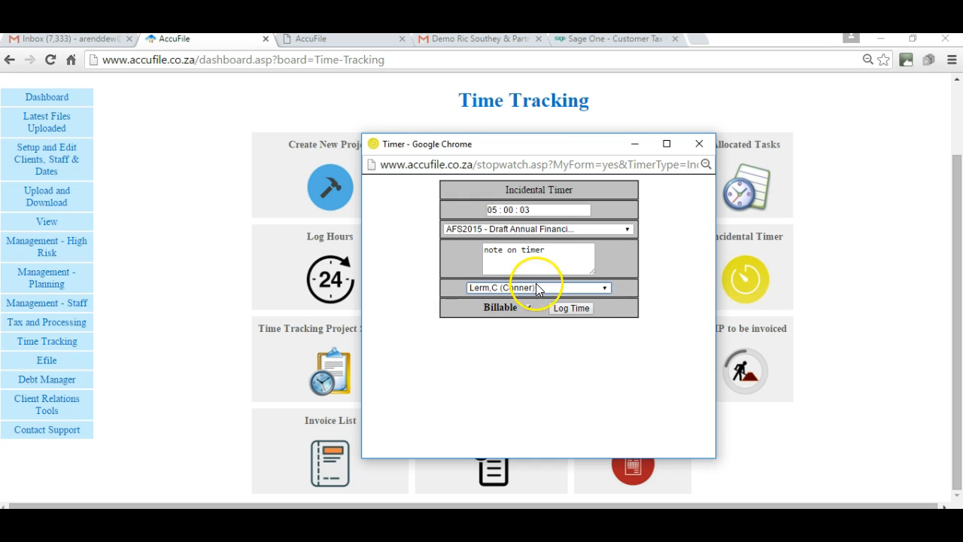
{"action": "left_click", "coordinate": [571, 307]}
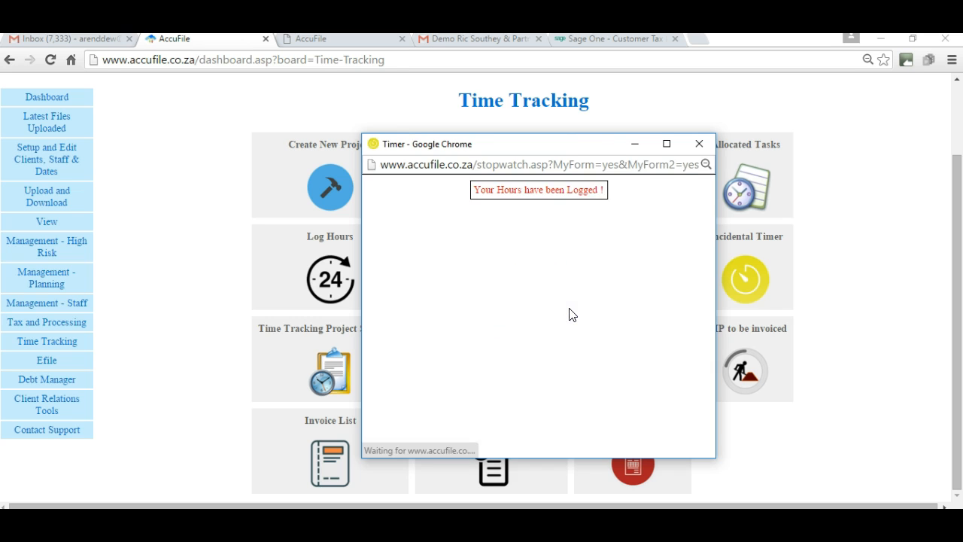
{"action": "left_click", "coordinate": [699, 144]}
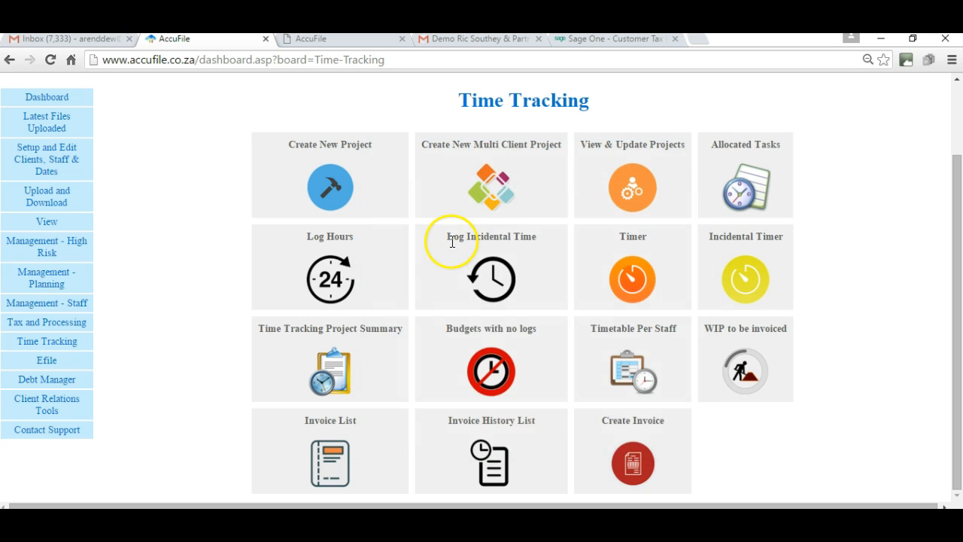
- View the available projects in the project timer and close the timer window
{"action": "left_click", "coordinate": [351, 183]}
{"action": "left_click", "coordinate": [634, 276]}
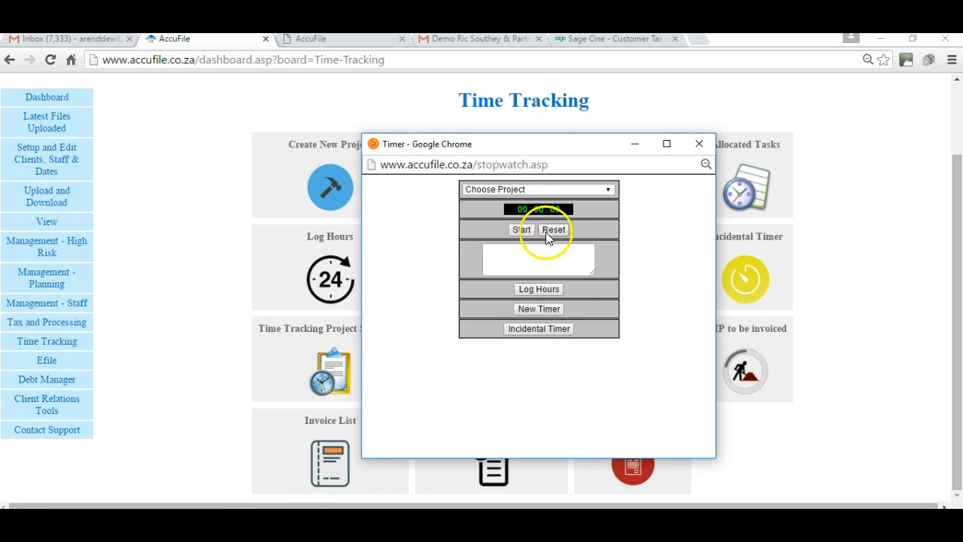
{"action": "left_click", "coordinate": [610, 190]}
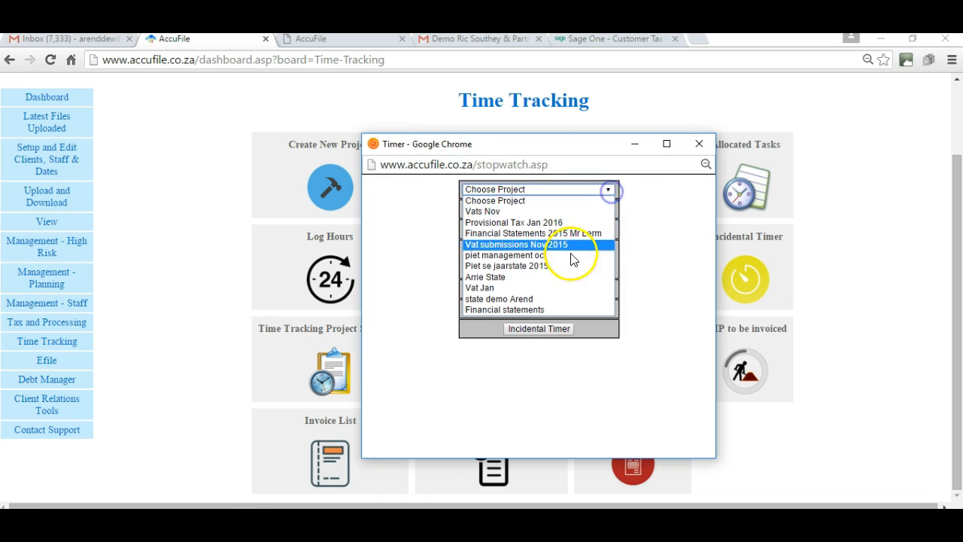
{"action": "left_click", "coordinate": [698, 141]}
{"action": "left_click", "coordinate": [698, 141]}
- Open the Financial Statements 2015 project for manually logging hours
{"action": "left_click", "coordinate": [329, 267]}
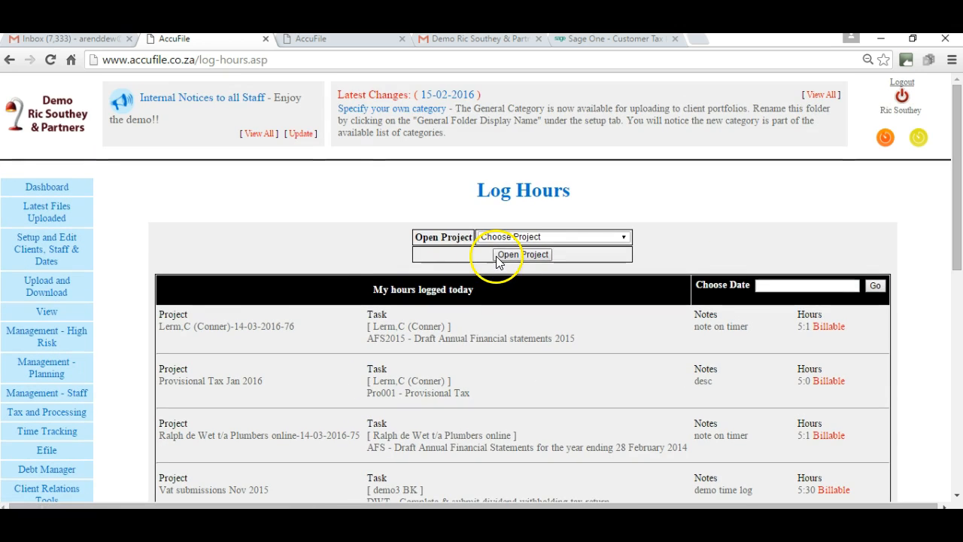
{"action": "left_click", "coordinate": [623, 237]}
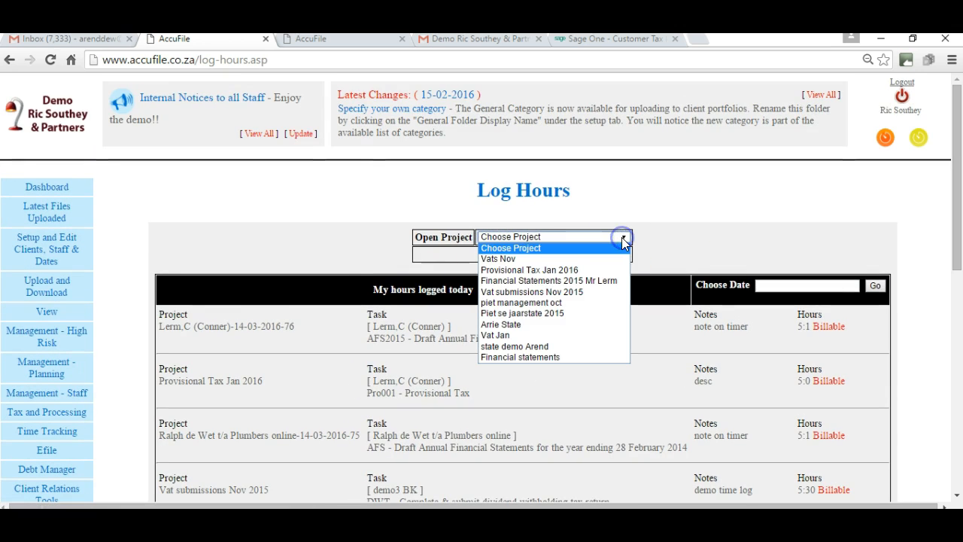
{"action": "left_click", "coordinate": [524, 281]}
{"action": "left_click", "coordinate": [532, 256]}
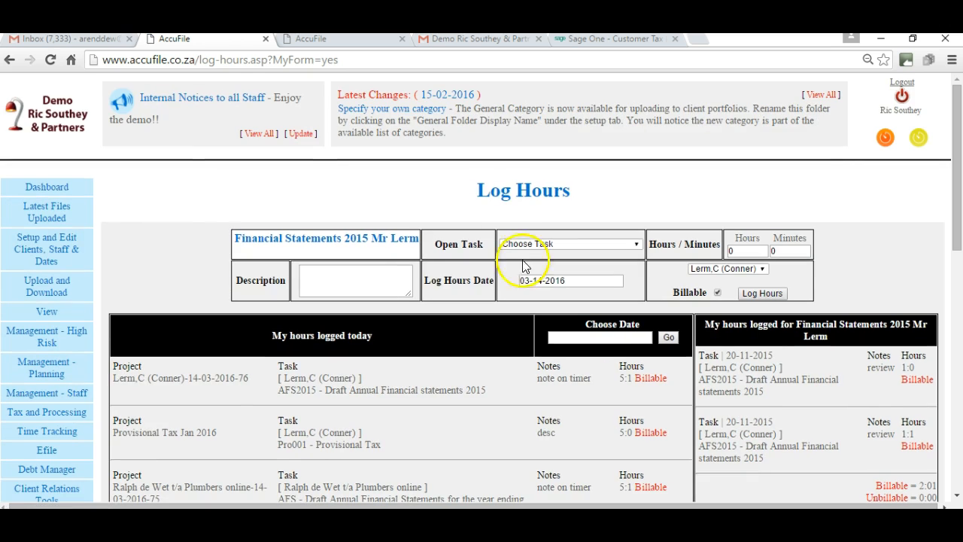
- Enter 6 hours and the text "description" as the description of the new time log
{"action": "left_click", "coordinate": [748, 251]}
{"action": "key", "text": "BackSpace"}
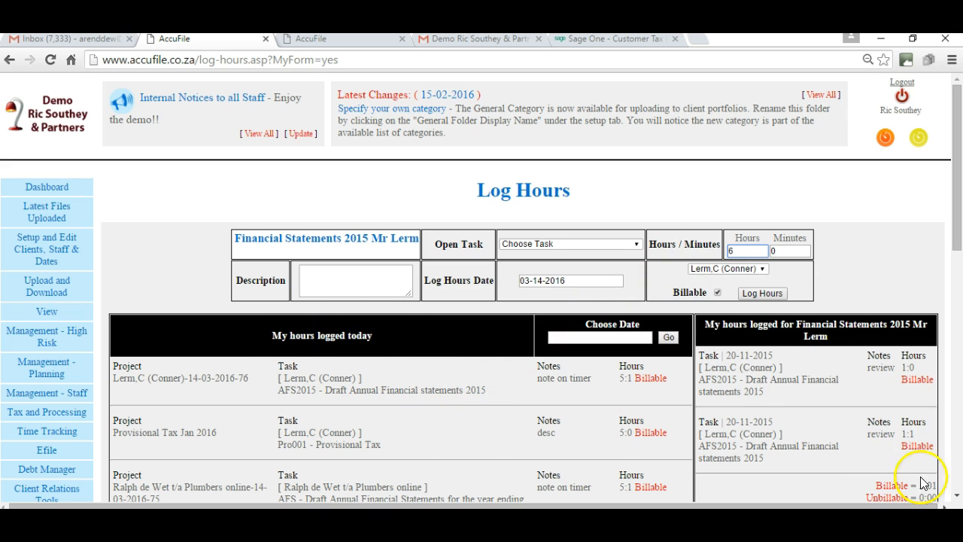
{"action": "left_click", "coordinate": [956, 495]}
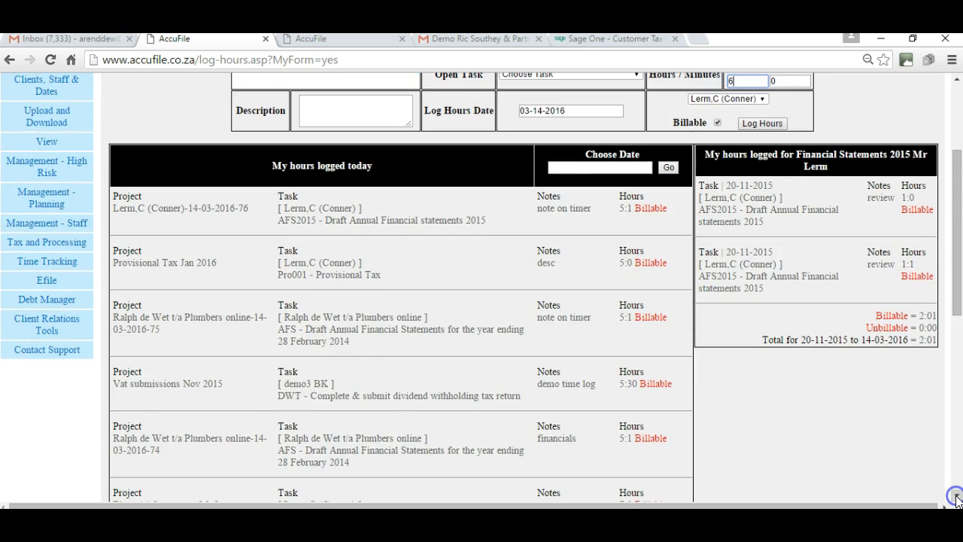
{"action": "left_click", "coordinate": [956, 496]}
{"action": "left_click", "coordinate": [956, 497]}
{"action": "left_click", "coordinate": [956, 496]}
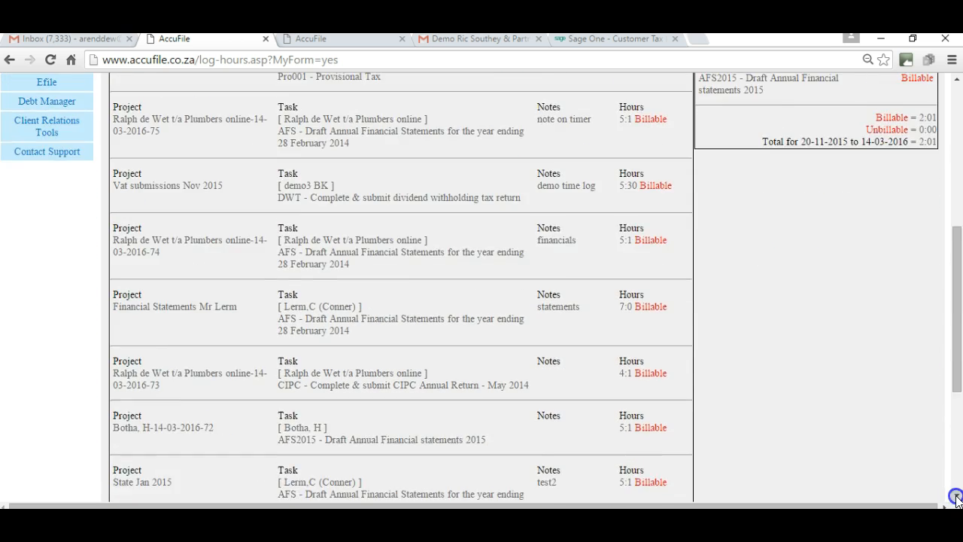
{"action": "left_click", "coordinate": [956, 496]}
{"action": "left_click", "coordinate": [956, 496]}
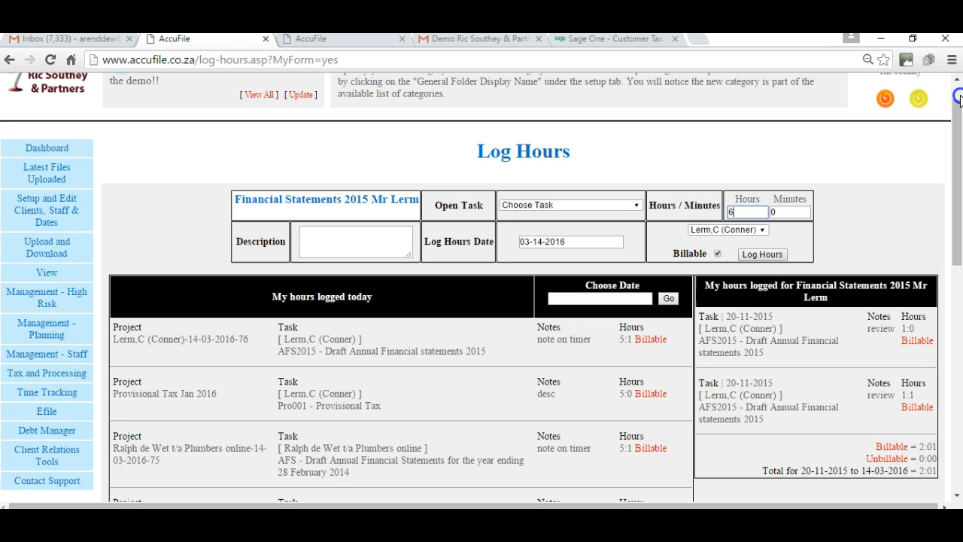
{"action": "left_click", "coordinate": [951, 99]}
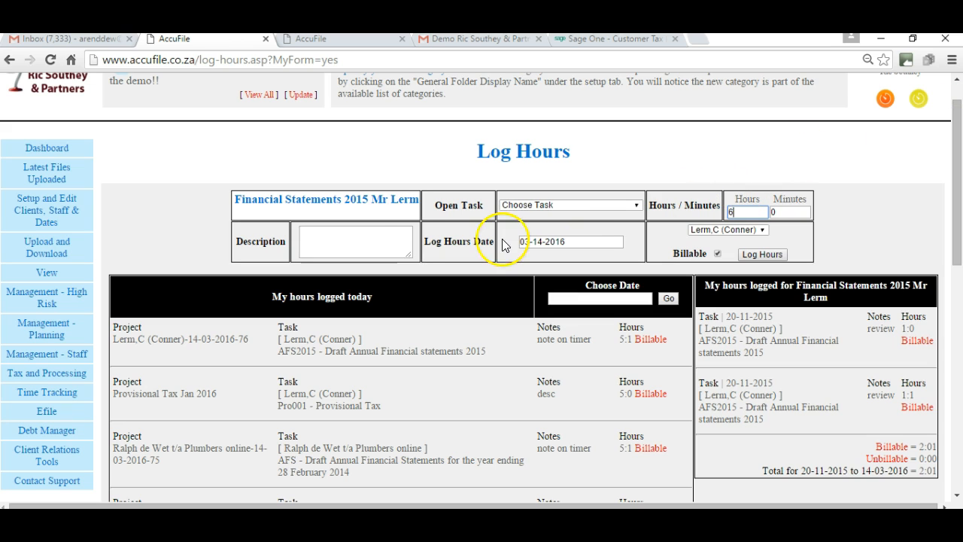
{"action": "left_click", "coordinate": [379, 239]}
{"action": "type", "text": "d"}
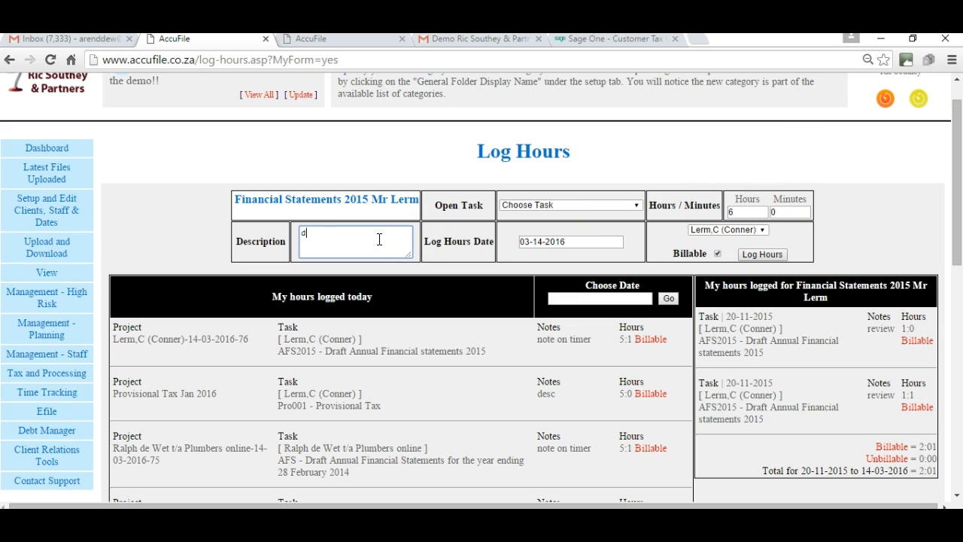
{"action": "type", "text": "escription"}
- Choose the task AFS2015 - Draft Annual Financial statements 2015 and log the billable hours
{"action": "left_click", "coordinate": [617, 203]}
{"action": "left_click", "coordinate": [617, 203]}
{"action": "left_click", "coordinate": [579, 227]}
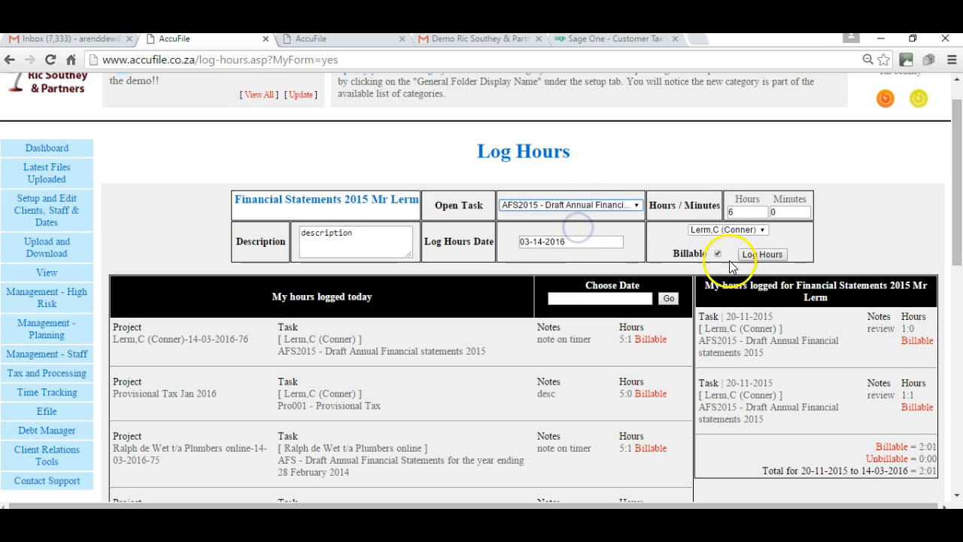
{"action": "left_click", "coordinate": [762, 254]}
{"action": "left_click", "coordinate": [530, 254]}
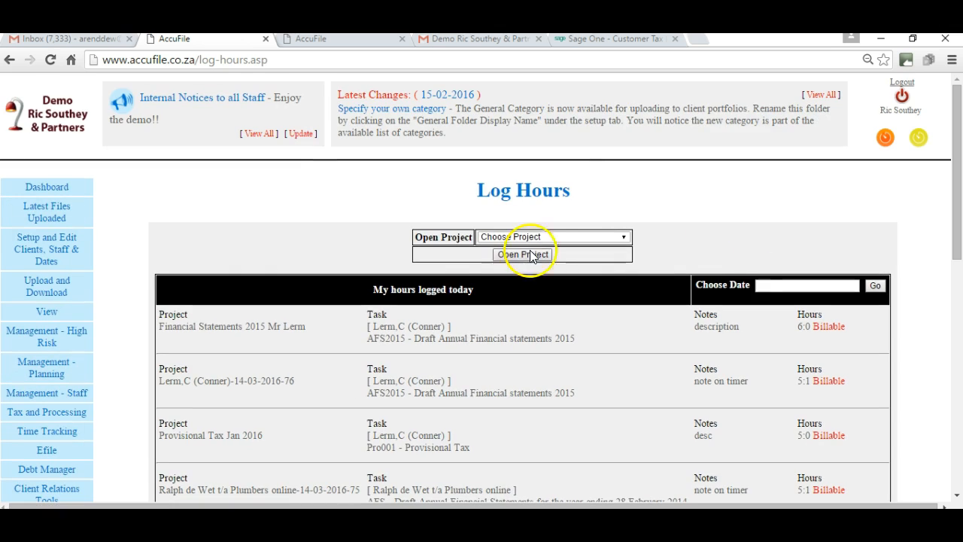
- Open the WIP to be invoiced report from Time Tracking and search it for all staff and all clients
{"action": "left_click", "coordinate": [45, 436]}
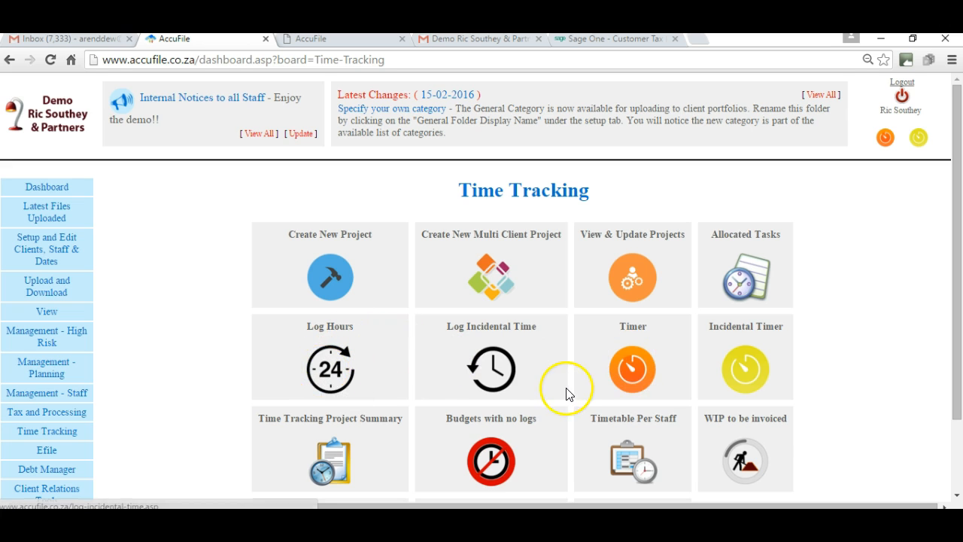
{"action": "left_click", "coordinate": [957, 496]}
{"action": "left_click", "coordinate": [956, 496]}
{"action": "left_click", "coordinate": [956, 496]}
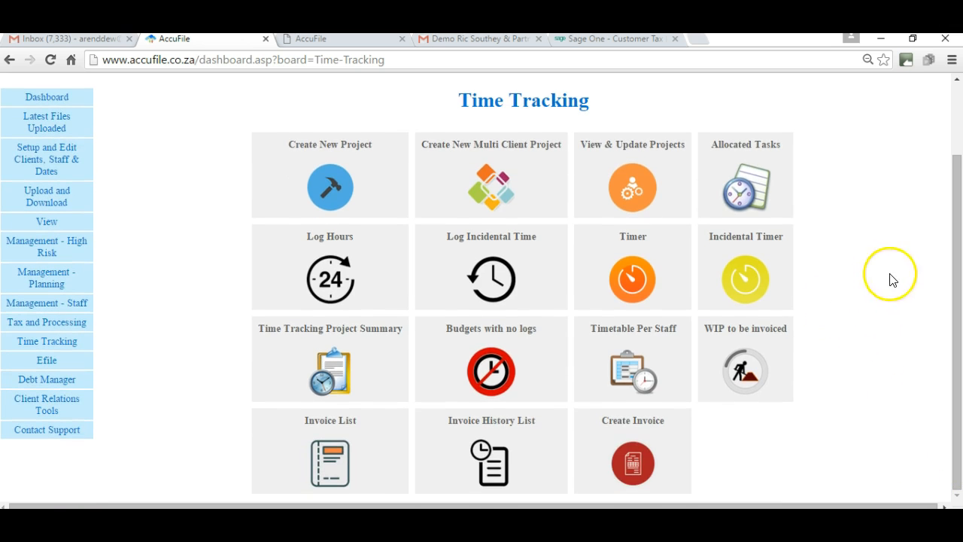
{"action": "left_click", "coordinate": [733, 370]}
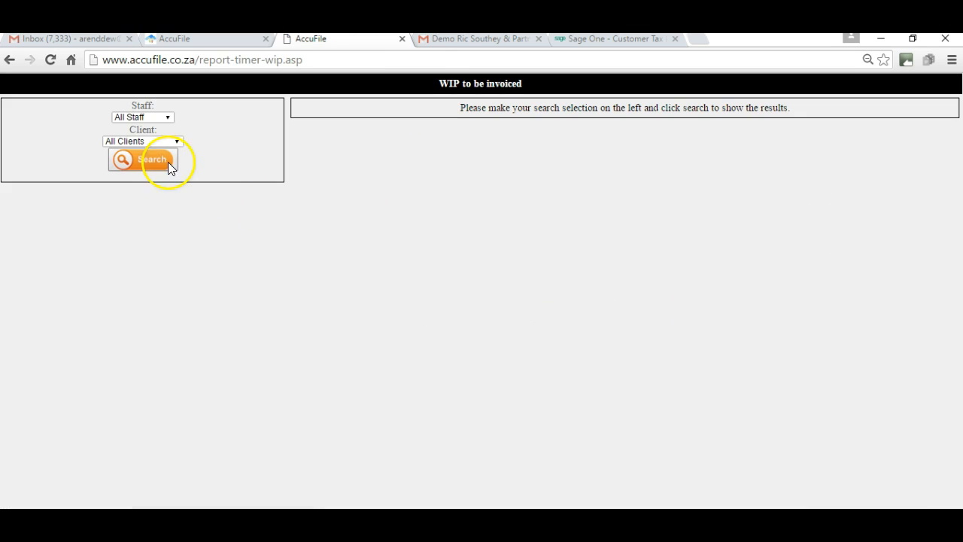
{"action": "left_click", "coordinate": [155, 161]}
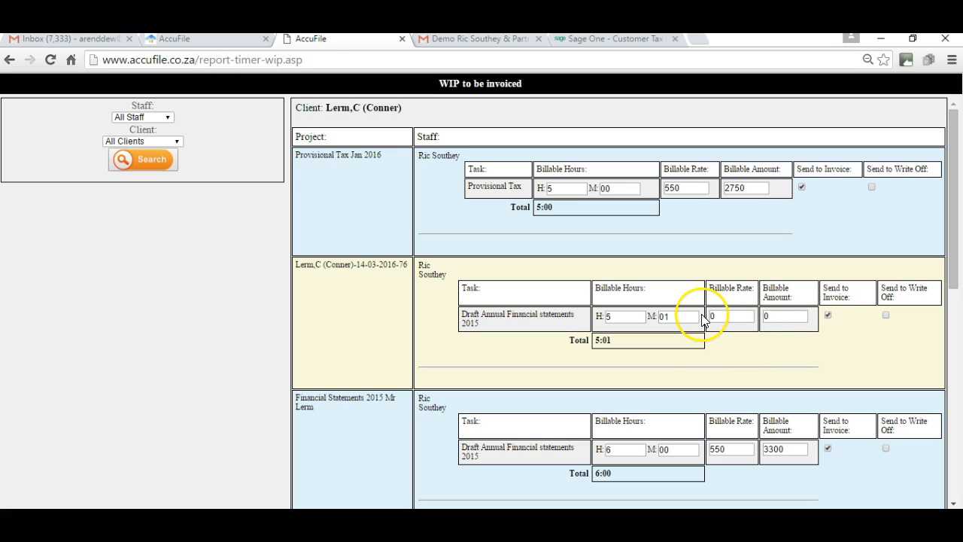
- Set the billable rate of the first client's 5 h 01 min task to 550 and apply the invoice selections for both clients
{"action": "left_click", "coordinate": [731, 315]}
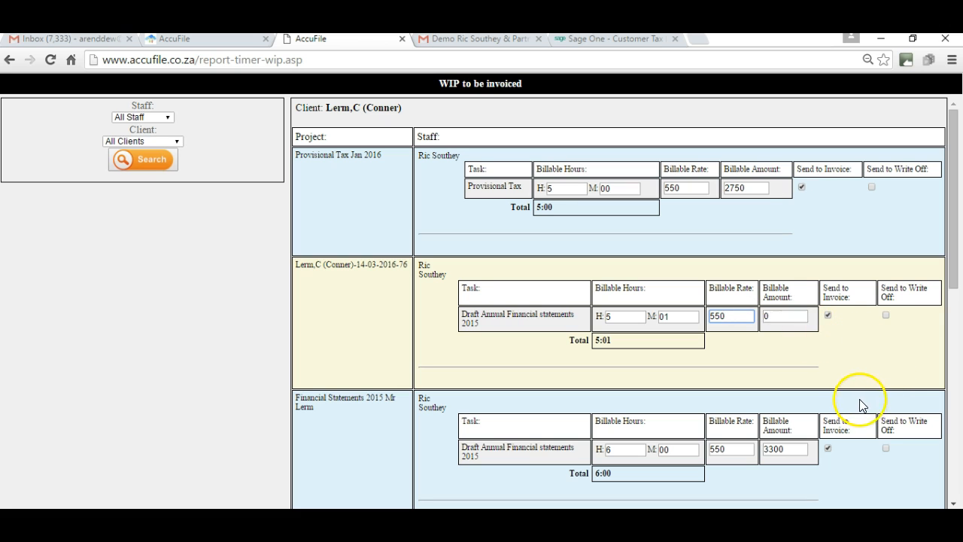
{"action": "left_click", "coordinate": [953, 503]}
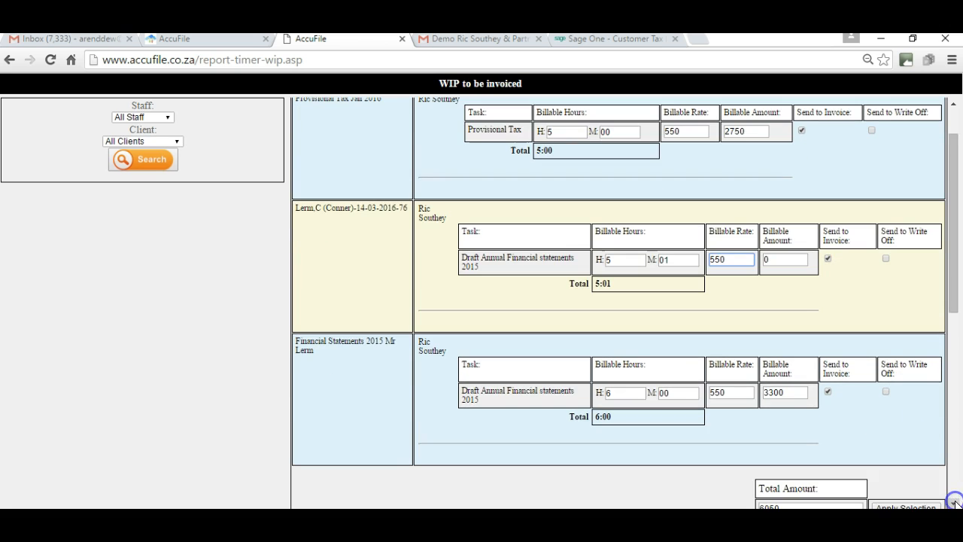
{"action": "key", "text": "Tab"}
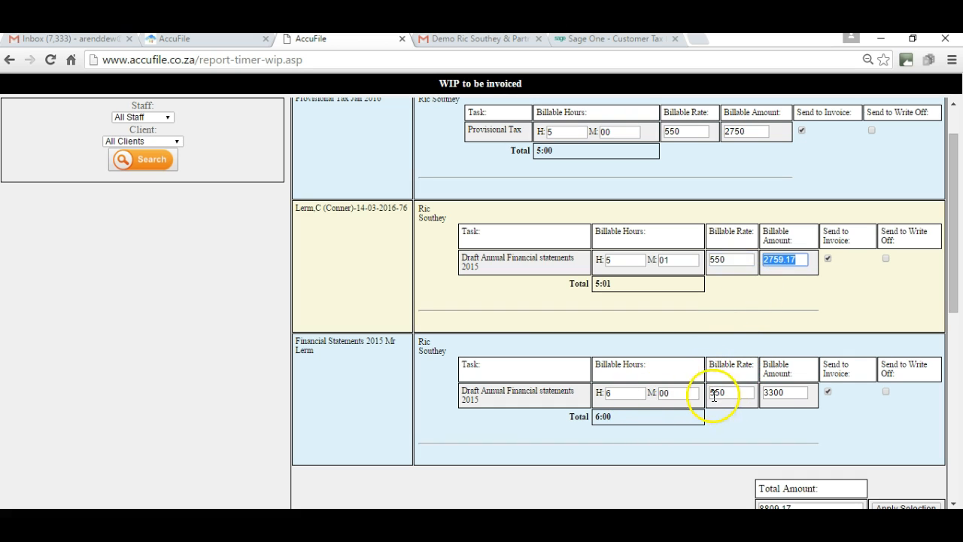
{"action": "left_click", "coordinate": [953, 502]}
{"action": "left_click", "coordinate": [954, 502]}
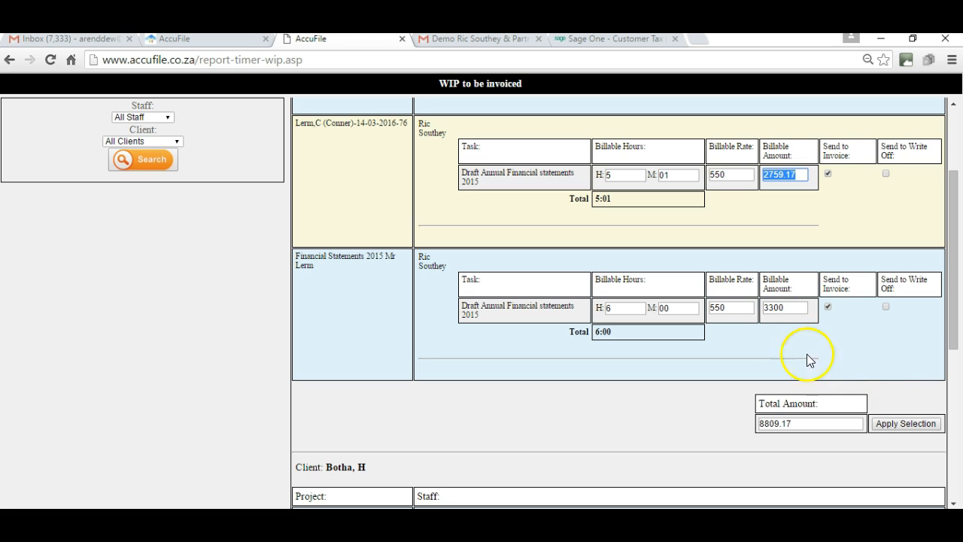
{"action": "left_click", "coordinate": [891, 423]}
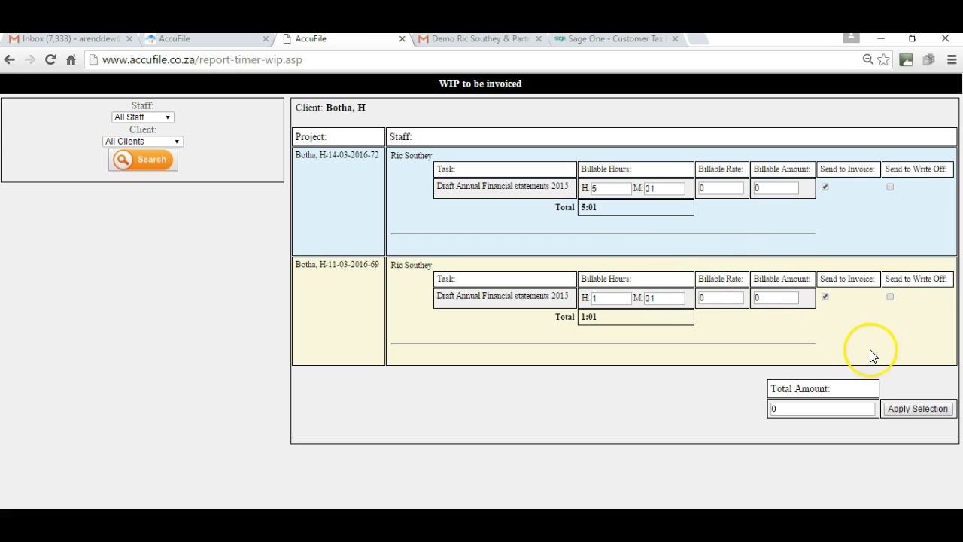
{"action": "left_click", "coordinate": [910, 407]}
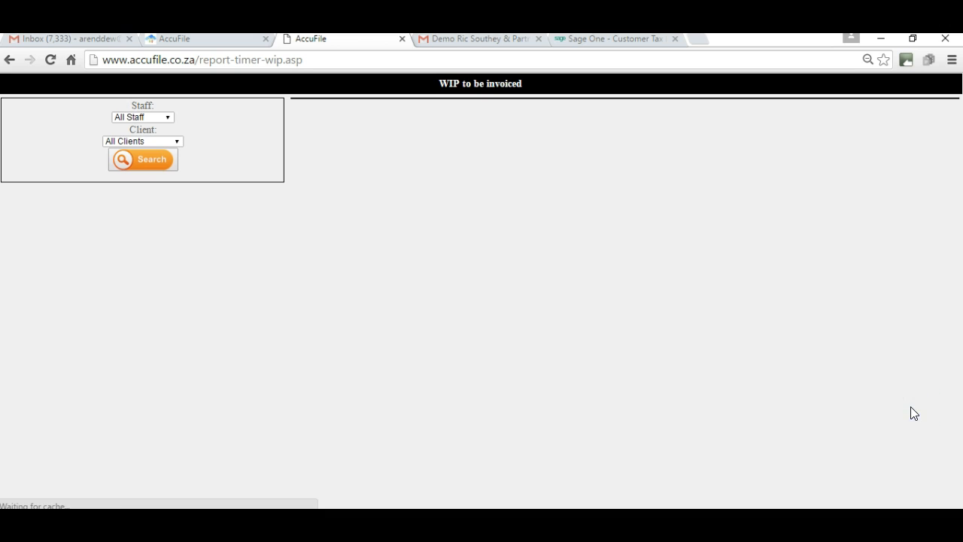
- Open the invoice list from Time Tracking and open the demo3 BK invoice for editing
{"action": "left_click", "coordinate": [173, 38]}
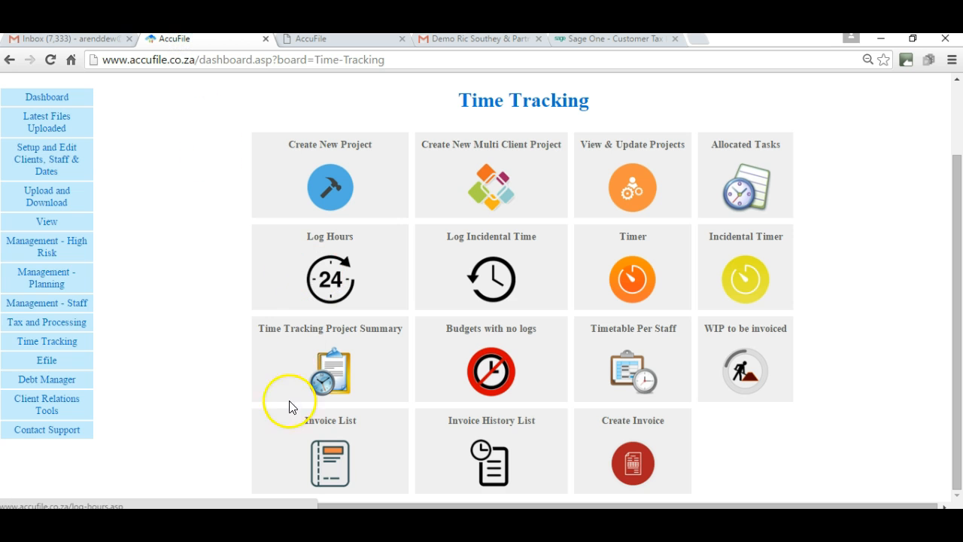
{"action": "left_click", "coordinate": [328, 461]}
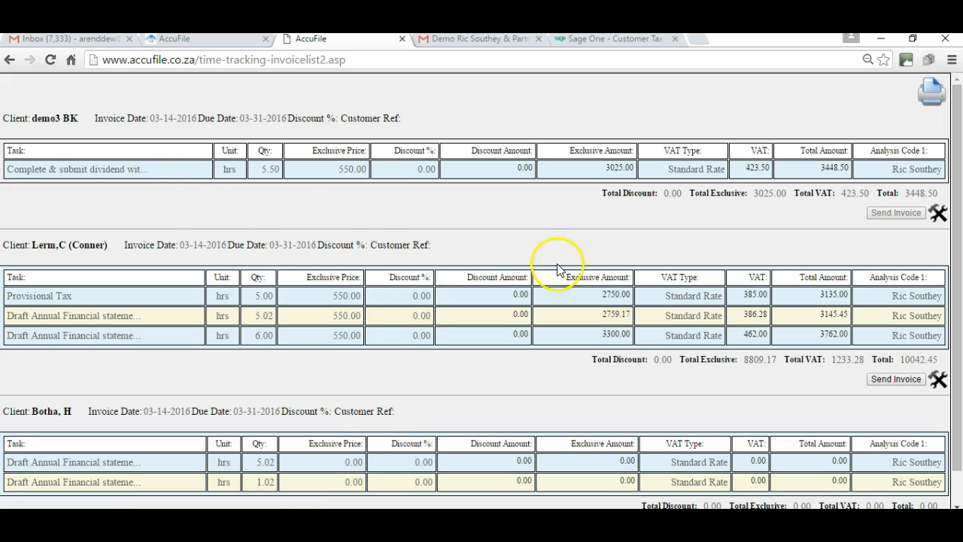
{"action": "left_click", "coordinate": [937, 214]}
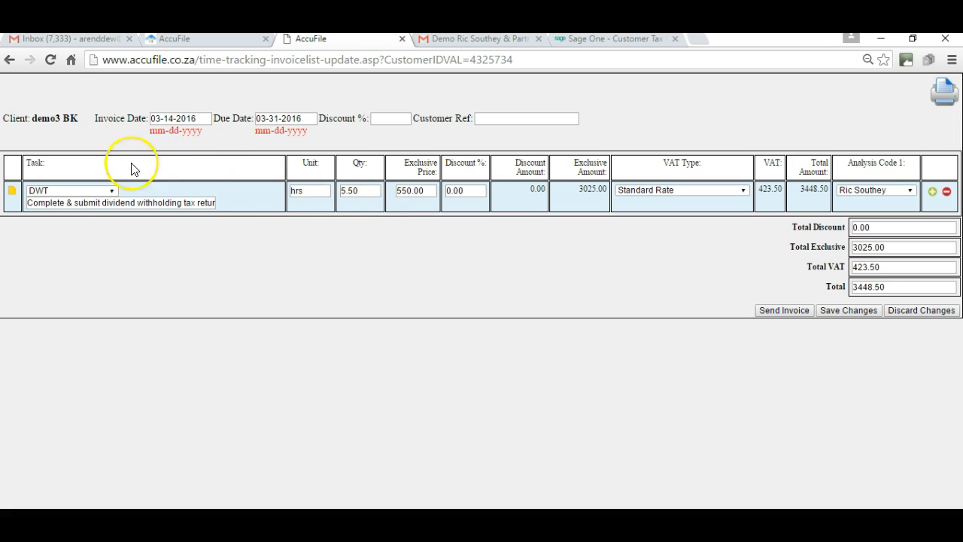
- Try adding an extra line to the demo3 BK invoice and remove it again
{"action": "left_click", "coordinate": [11, 189]}
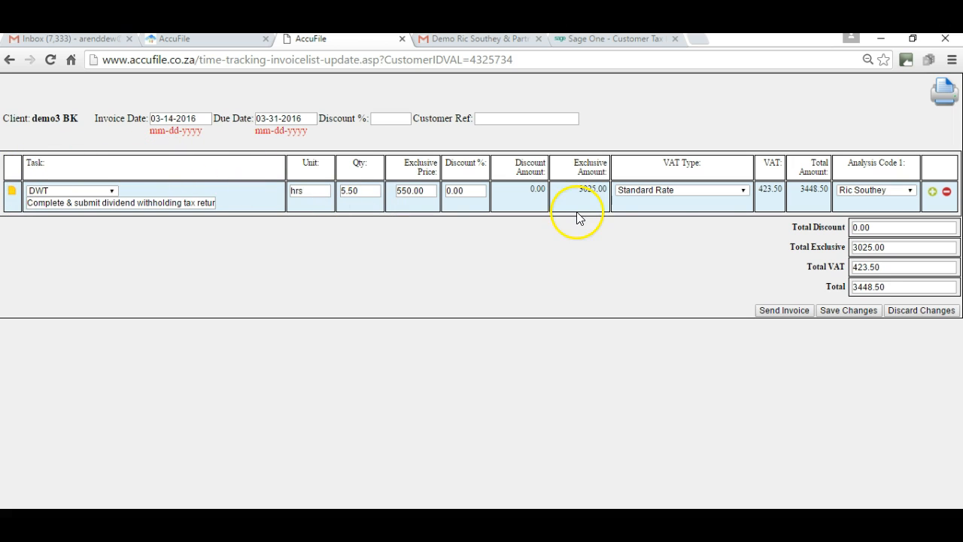
{"action": "left_click", "coordinate": [932, 191]}
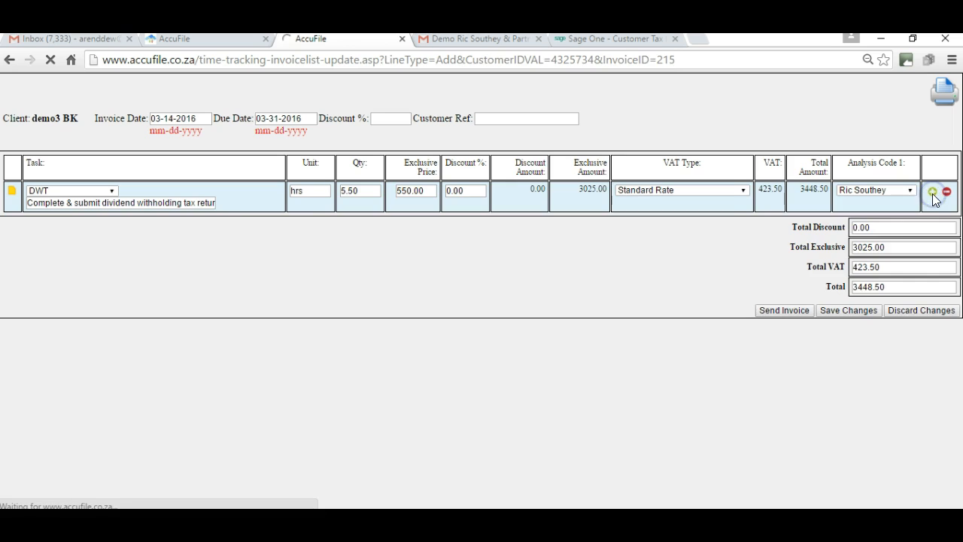
{"action": "left_click", "coordinate": [947, 224]}
- Enter gdgd as the invoice's customer reference and write a short message in the note of the DWT task line
{"action": "left_click", "coordinate": [540, 122]}
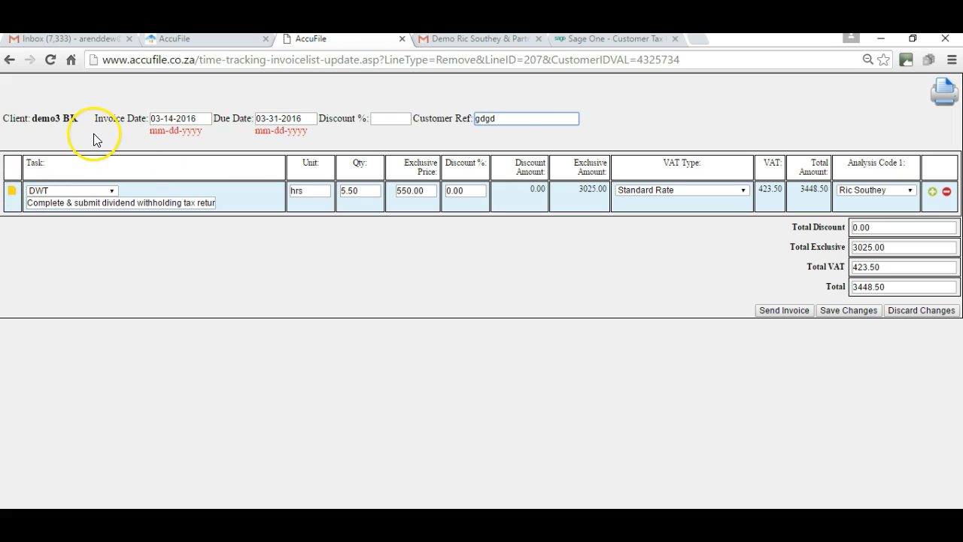
{"action": "left_click", "coordinate": [11, 191]}
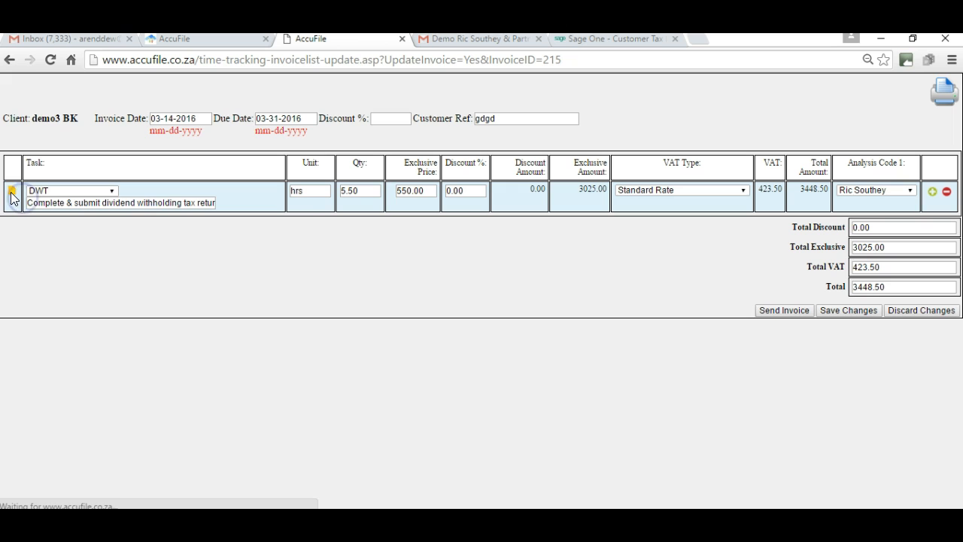
{"action": "left_click", "coordinate": [255, 237]}
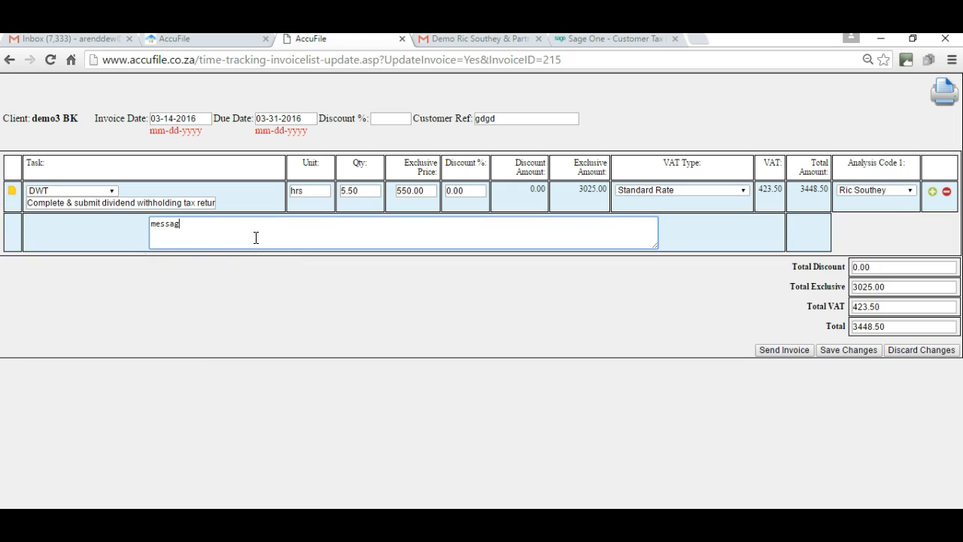
- Look through the task codes available for the DWT line and keep the chosen task
{"action": "left_click", "coordinate": [112, 191]}
{"action": "left_click", "coordinate": [112, 191]}
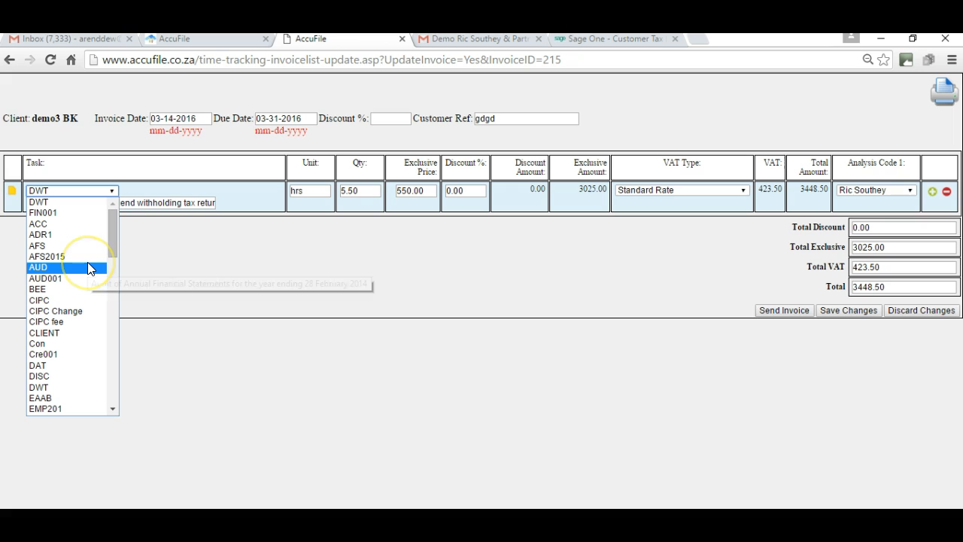
{"action": "left_click", "coordinate": [197, 234]}
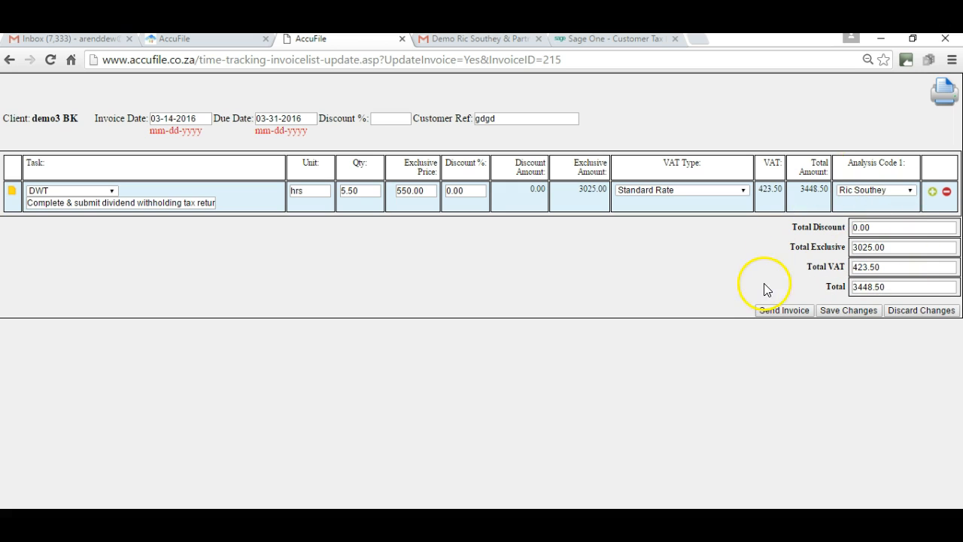
- Send the demo3 BK invoice and confirm the sending
{"action": "left_click", "coordinate": [793, 313]}
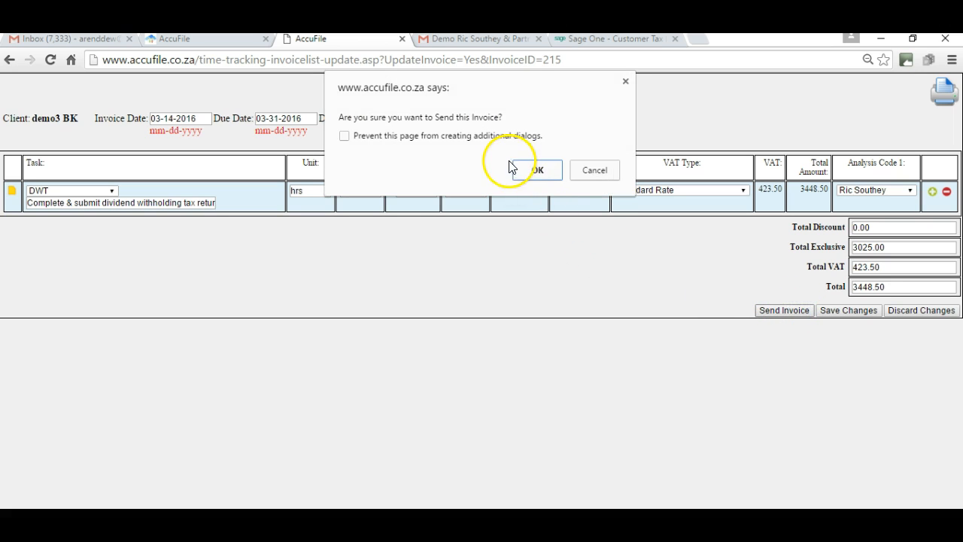
{"action": "left_click", "coordinate": [537, 169]}
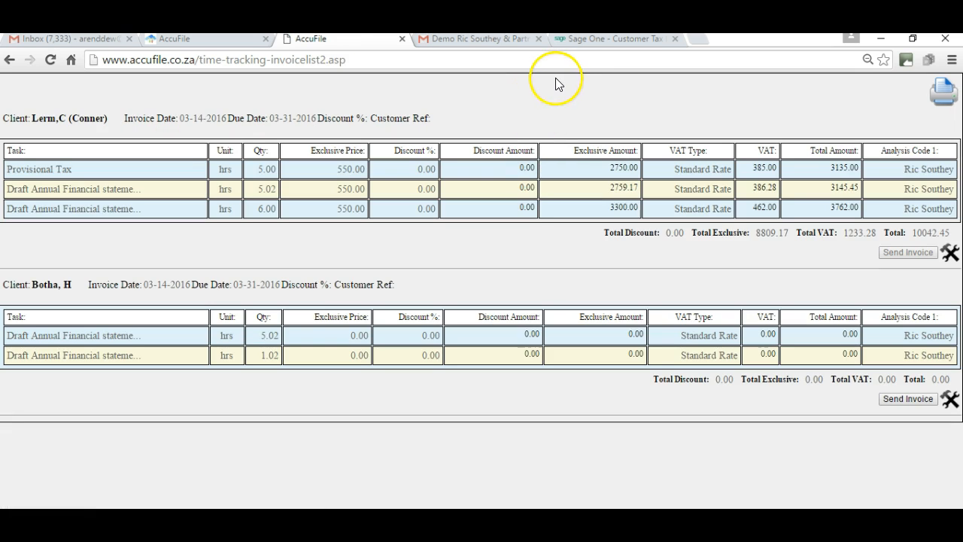
- Switch to Sage One, open the customer tax invoices list and look through the listed invoices
{"action": "left_click", "coordinate": [610, 39]}
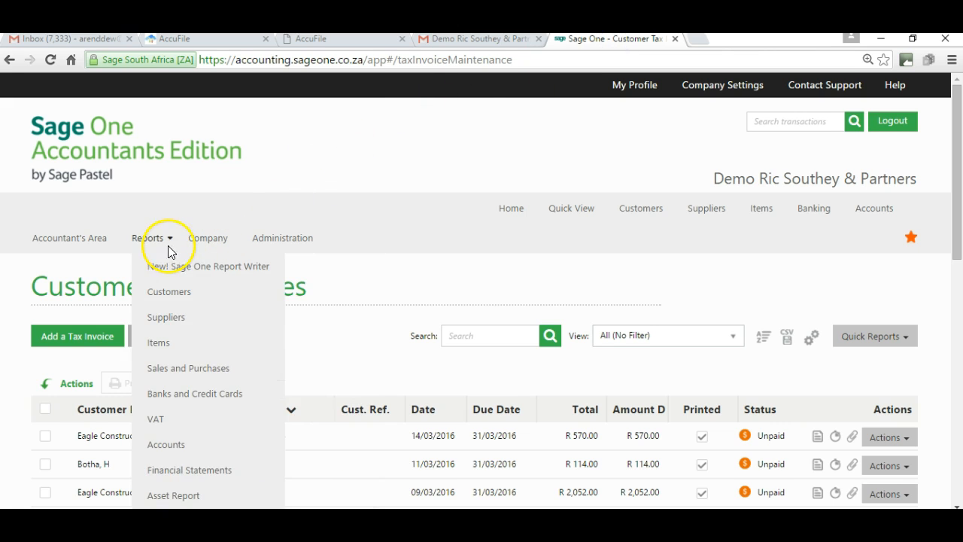
{"action": "mouse_move", "coordinate": [192, 239]}
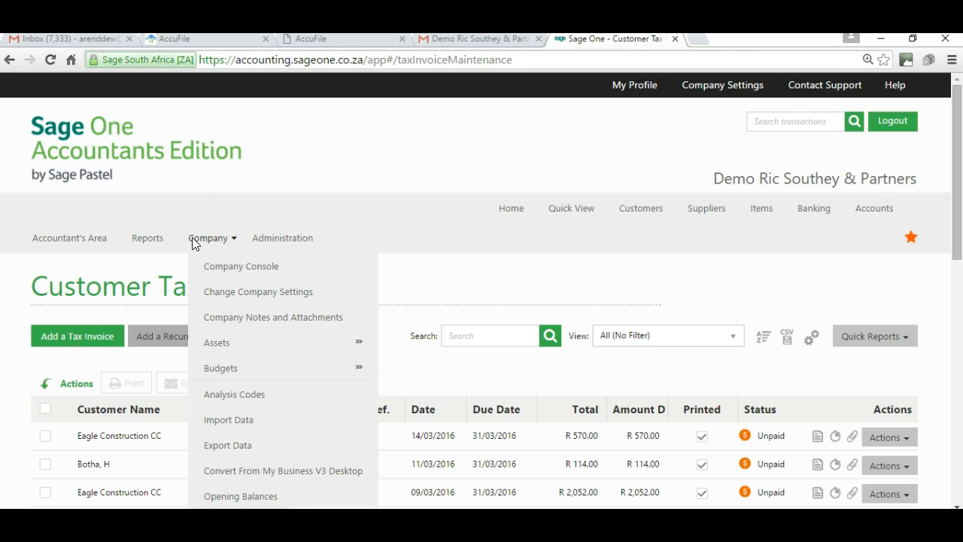
{"action": "left_click", "coordinate": [149, 241]}
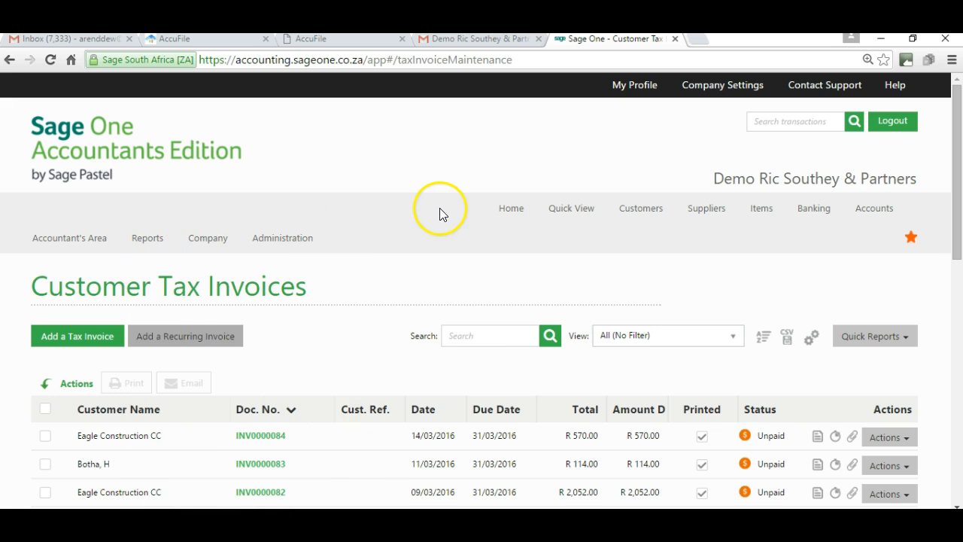
{"action": "mouse_move", "coordinate": [641, 216]}
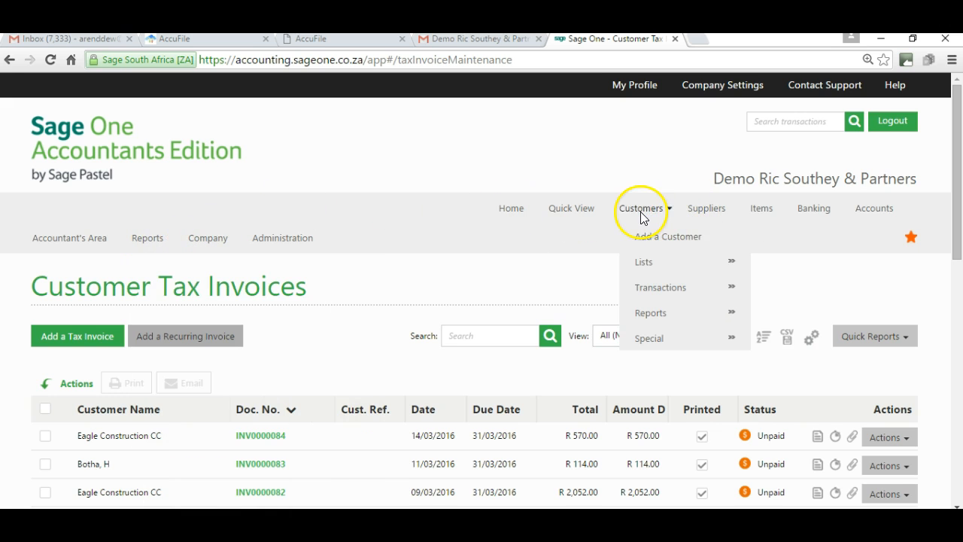
{"action": "mouse_move", "coordinate": [694, 286]}
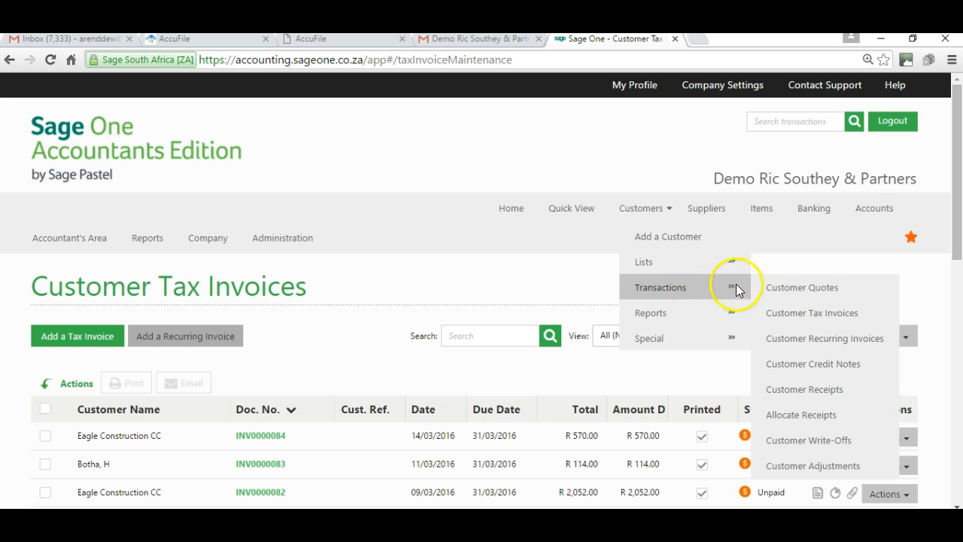
{"action": "left_click", "coordinate": [795, 320]}
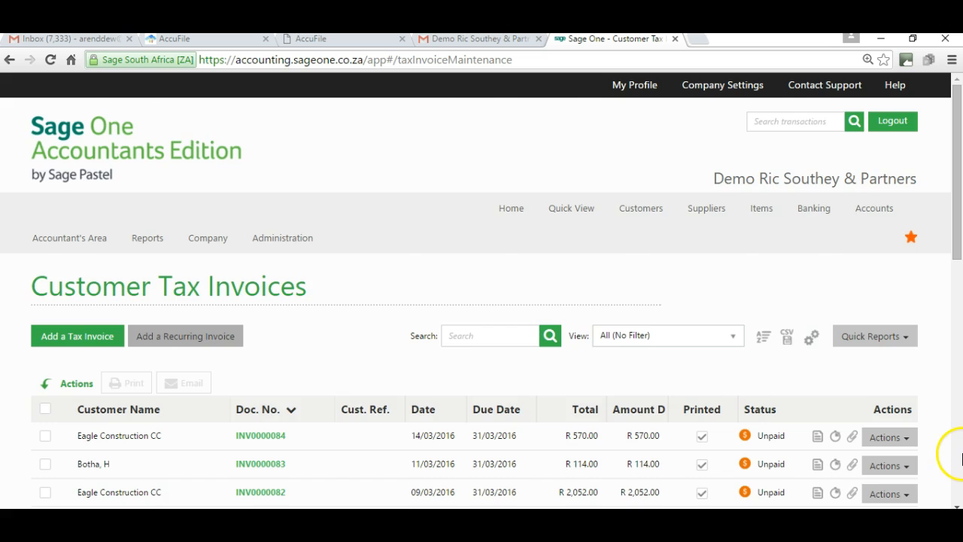
{"action": "left_click", "coordinate": [957, 454]}
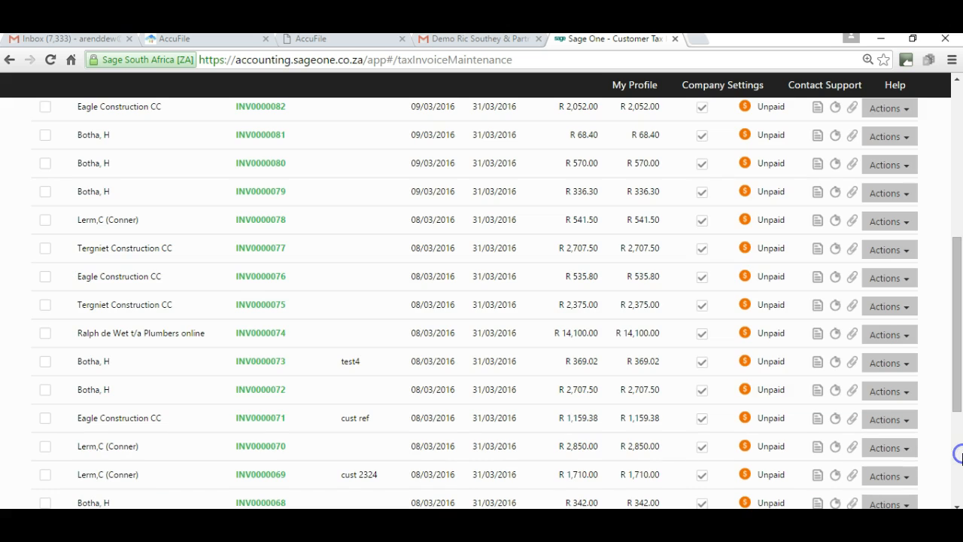
{"action": "left_click", "coordinate": [958, 107]}
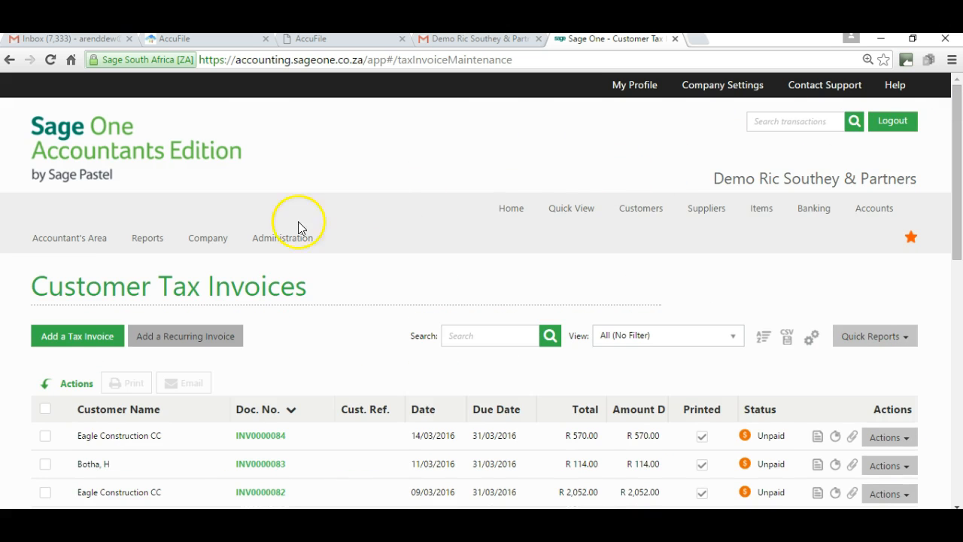
{"action": "mouse_move", "coordinate": [150, 239]}
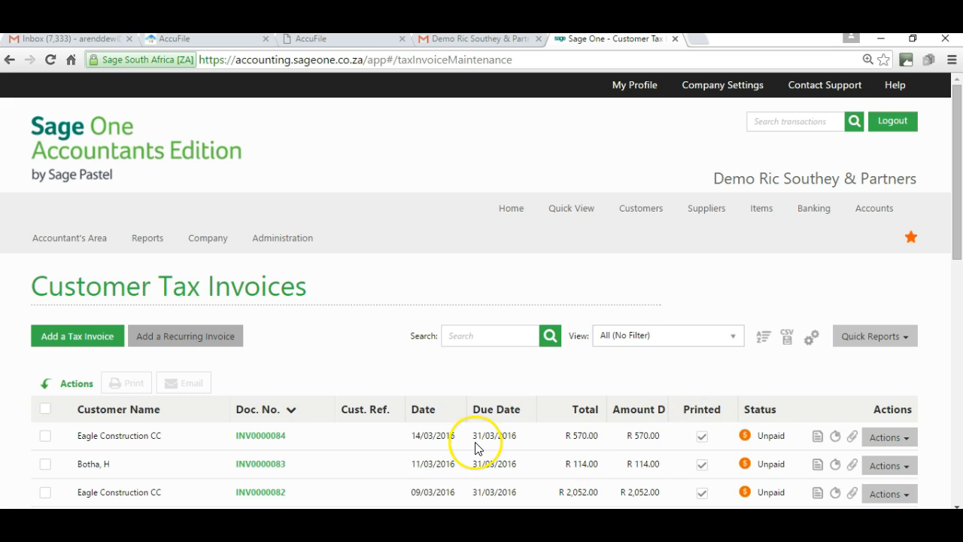
- Open the Eagle Construction CC invoice dated 14/03/2016 and examine its customer details, line items and totals
{"action": "left_click", "coordinate": [254, 438]}
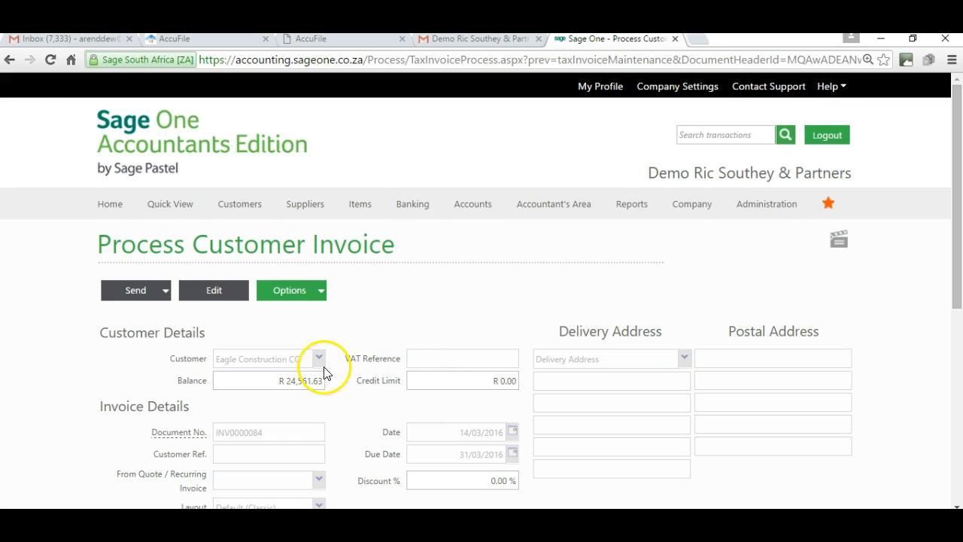
{"action": "left_click", "coordinate": [956, 489]}
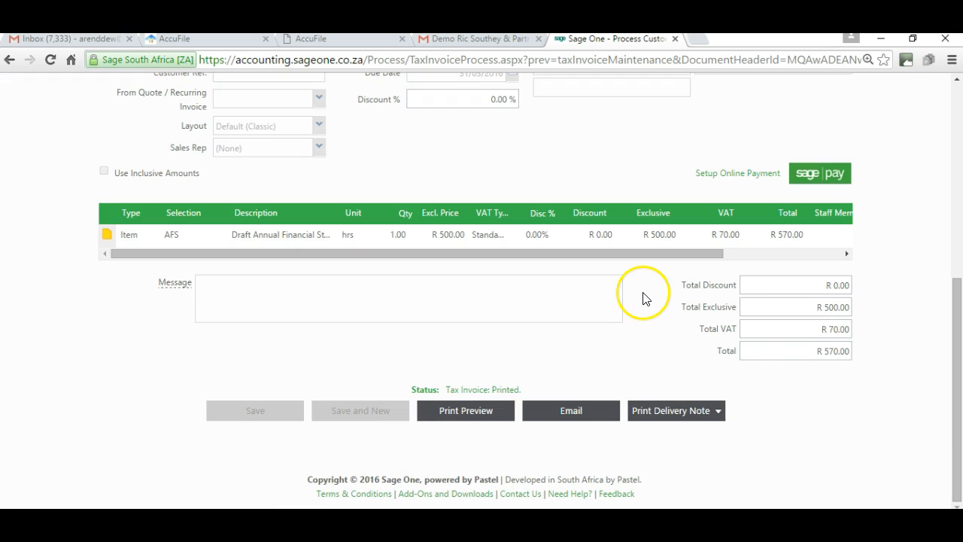
{"action": "left_click", "coordinate": [956, 98]}
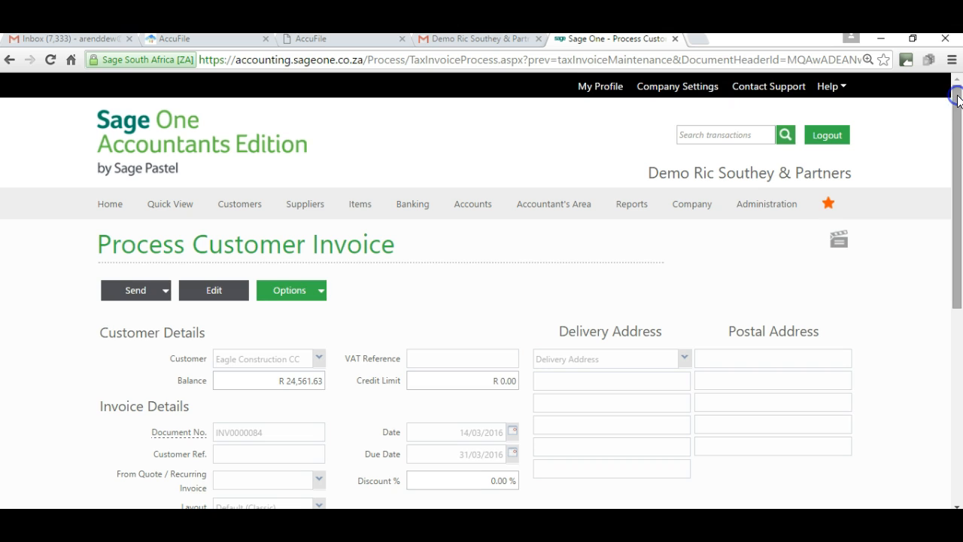
- Return to AccuFile's Time Tracking, start a new invoice and choose the client listed directly after Eagle Construction CC
{"action": "left_click", "coordinate": [204, 39]}
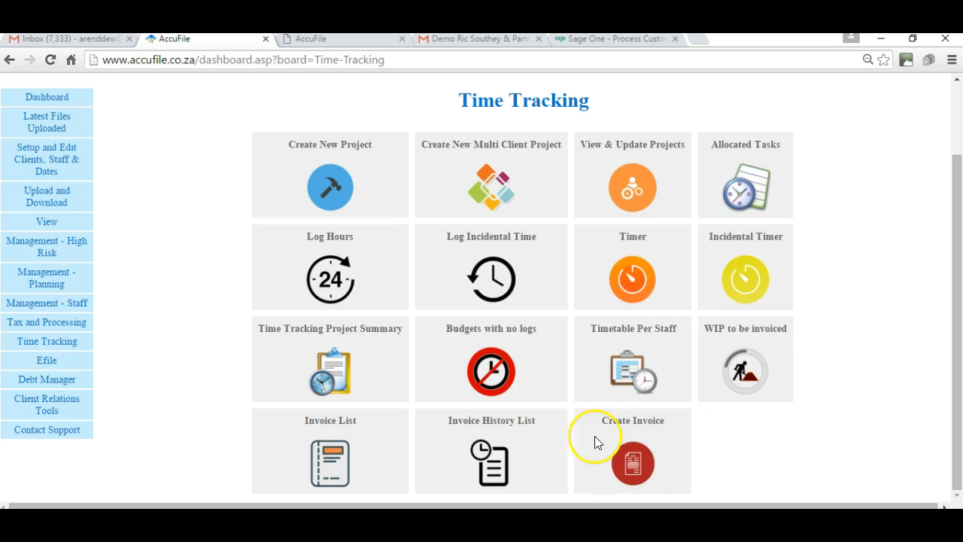
{"action": "left_click", "coordinate": [635, 463]}
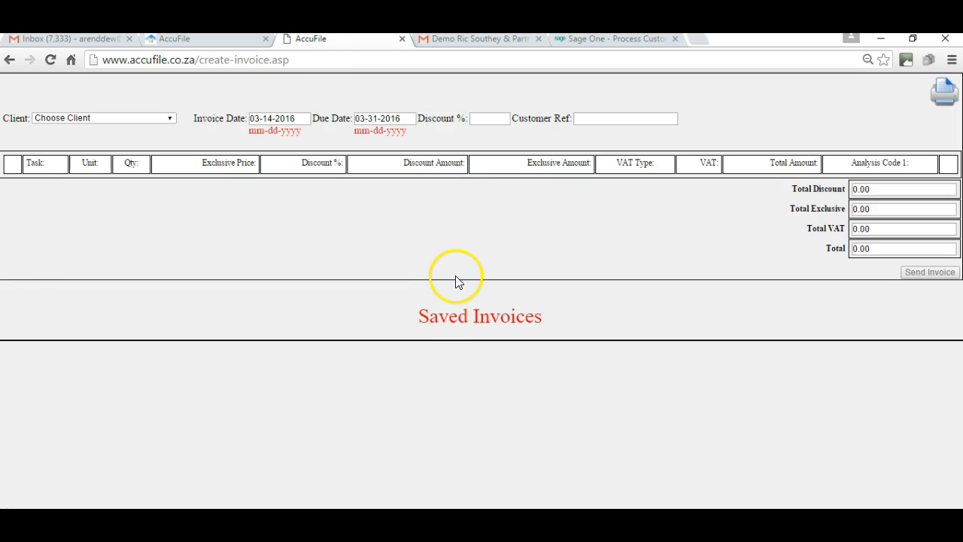
{"action": "left_click", "coordinate": [167, 118]}
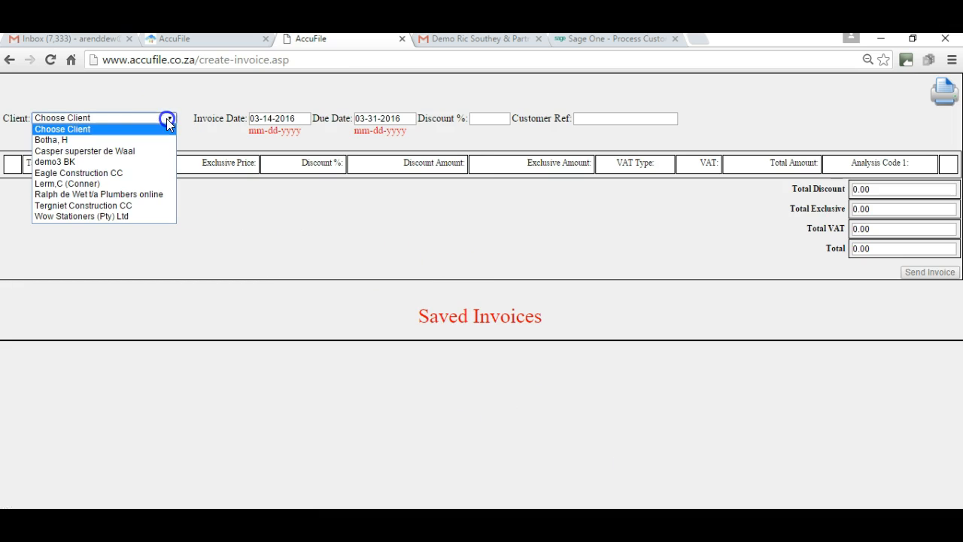
{"action": "left_click", "coordinate": [104, 185]}
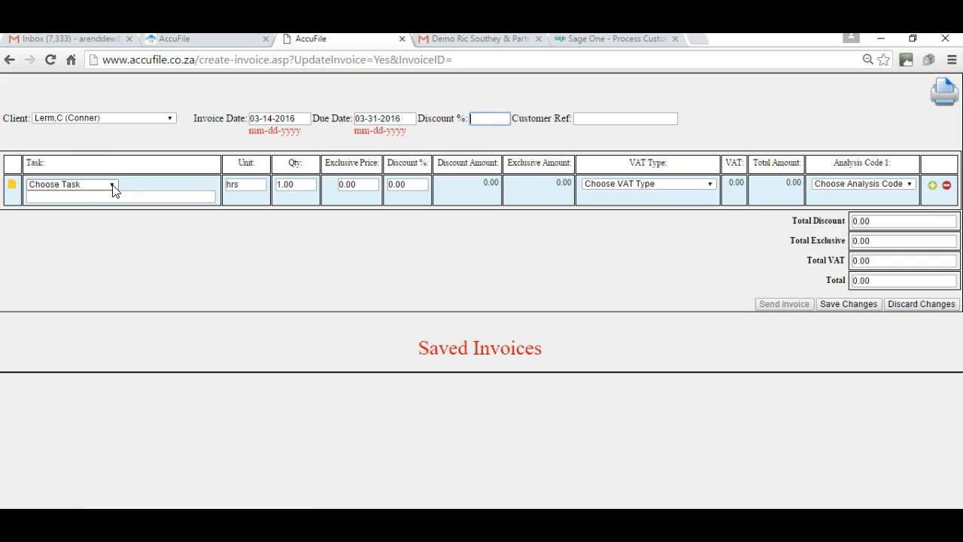
{"action": "left_click", "coordinate": [225, 132]}
- Choose the task CIPC for the invoice line and set its exclusive price to 500
{"action": "left_click", "coordinate": [113, 186]}
{"action": "left_click", "coordinate": [113, 185]}
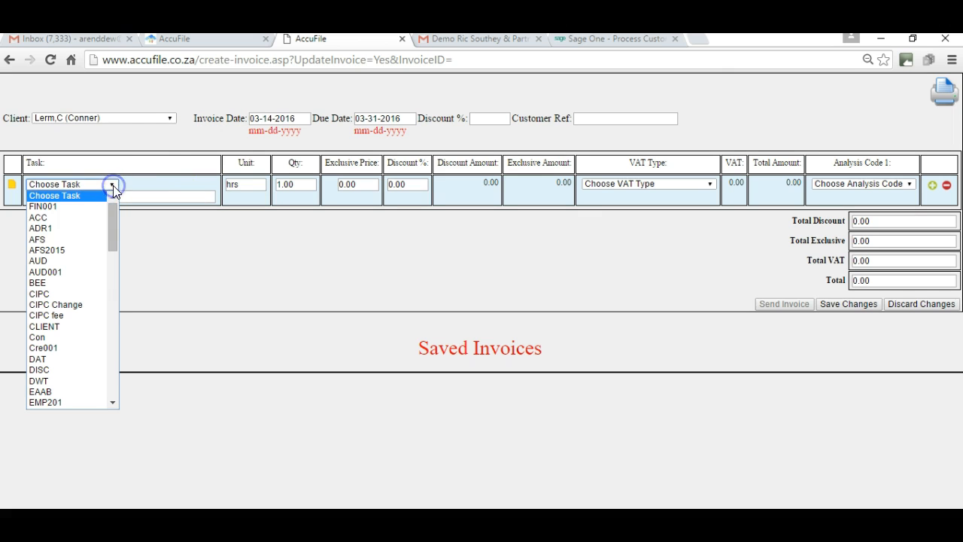
{"action": "left_click", "coordinate": [53, 294]}
{"action": "left_click", "coordinate": [197, 252]}
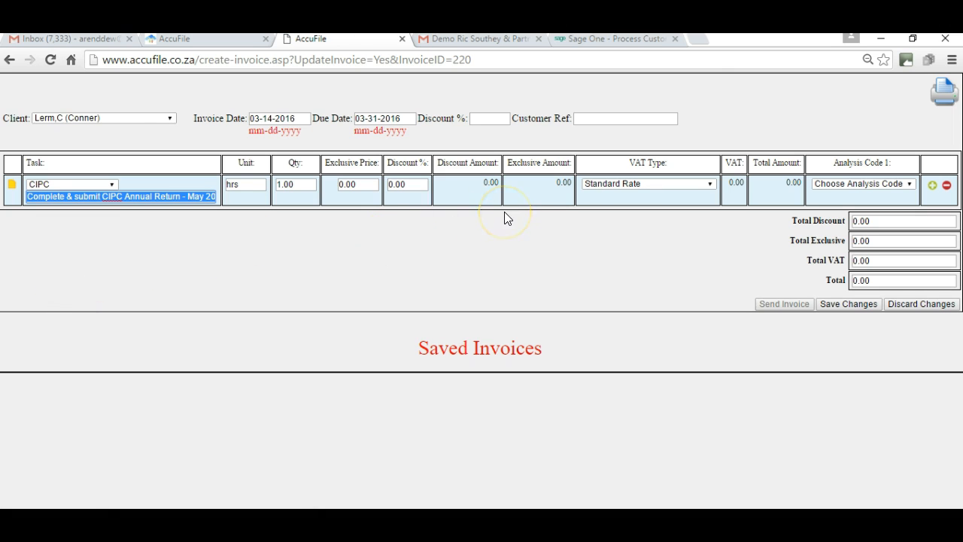
{"action": "left_click", "coordinate": [363, 184]}
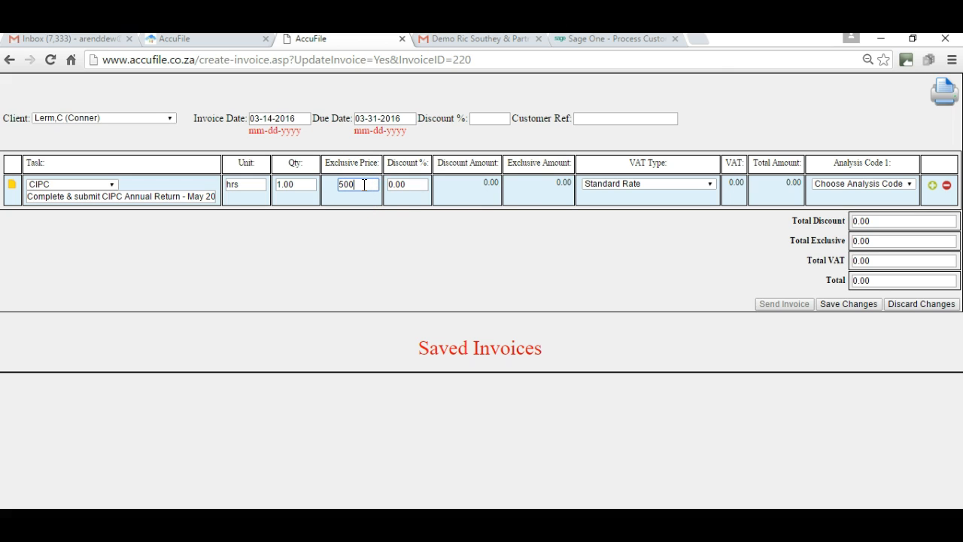
{"action": "key", "text": "Tab"}
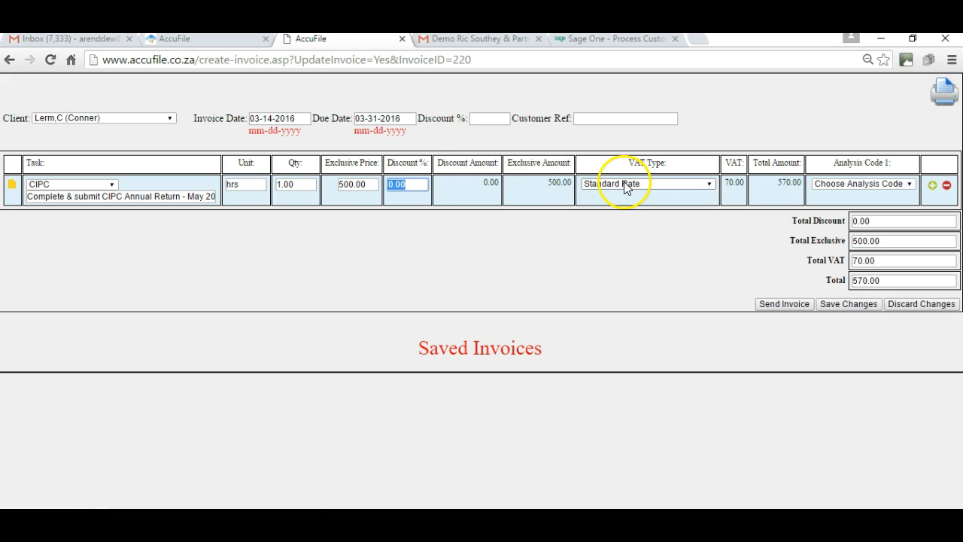
- Assign the analysis code Britney Spears to the CIPC invoice line, send the invoice and confirm sending
{"action": "left_click", "coordinate": [910, 185]}
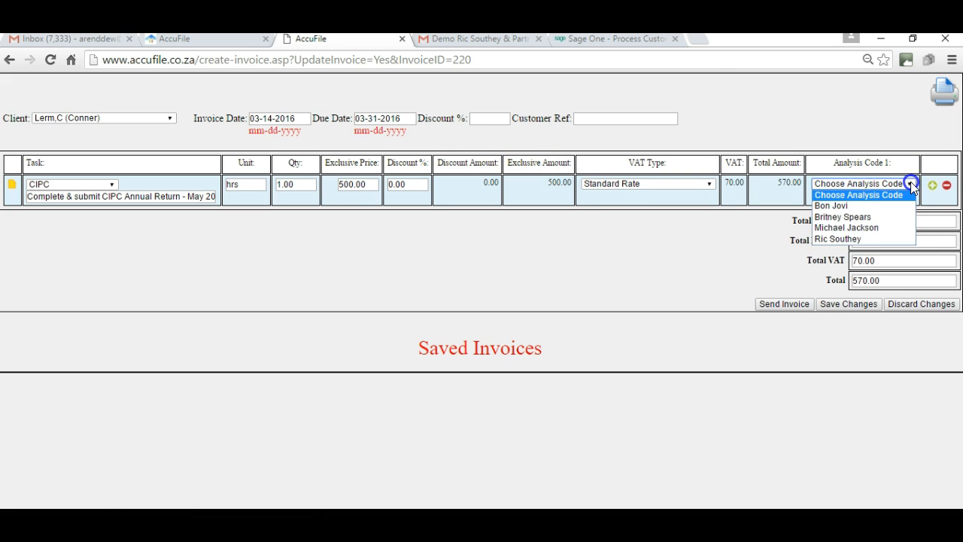
{"action": "left_click", "coordinate": [910, 181]}
{"action": "left_click", "coordinate": [910, 181]}
{"action": "left_click", "coordinate": [863, 217]}
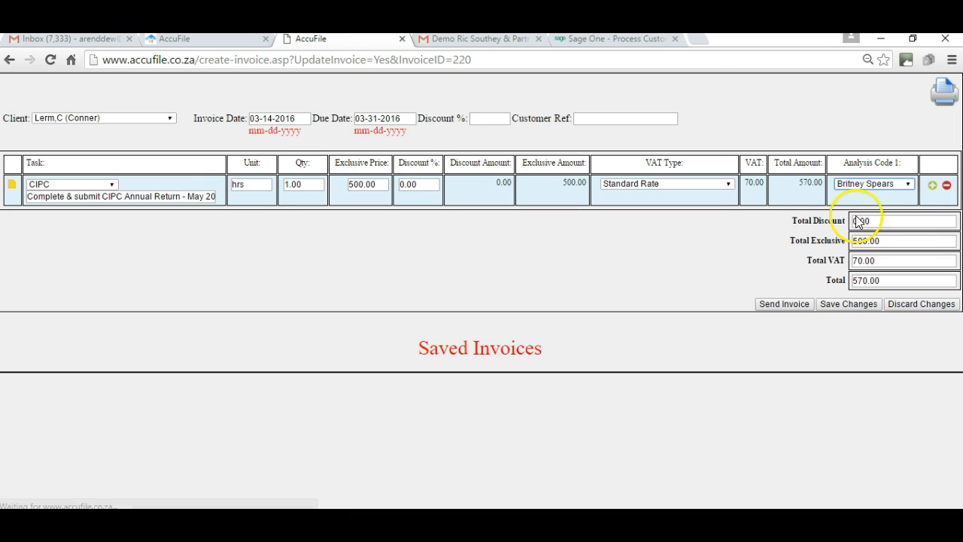
{"action": "left_click", "coordinate": [777, 309]}
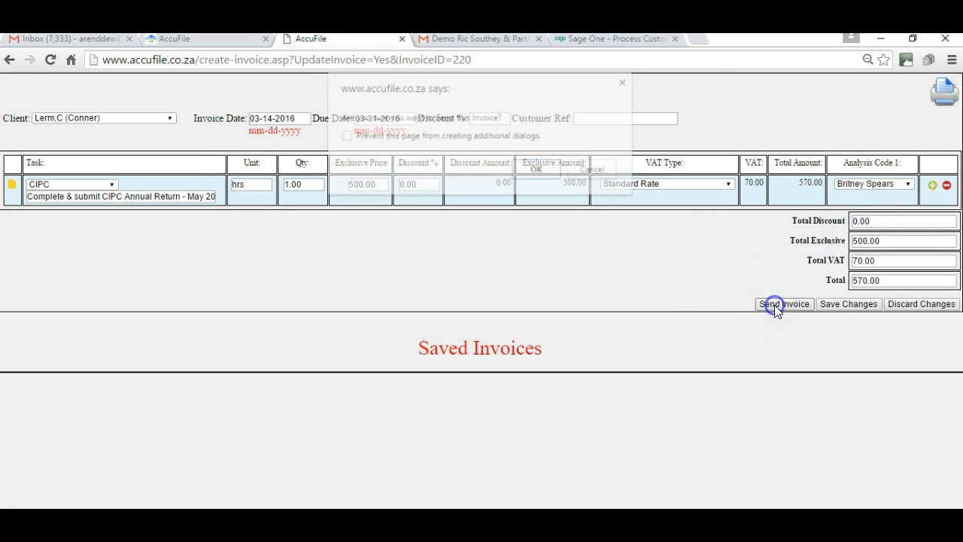
{"action": "left_click", "coordinate": [543, 173]}
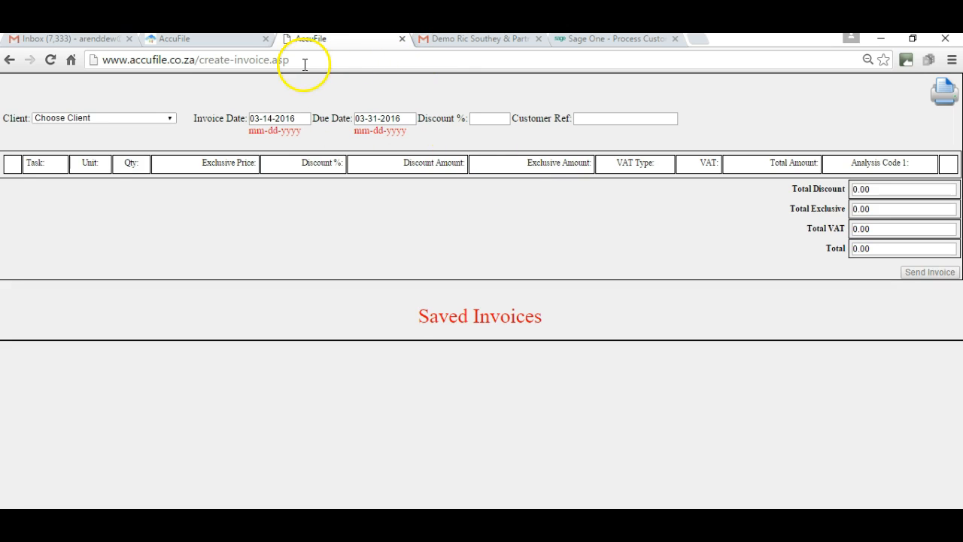
- Switch to Sage One and open the customer tax invoices list to check for the newly sent invoice
{"action": "left_click", "coordinate": [193, 41]}
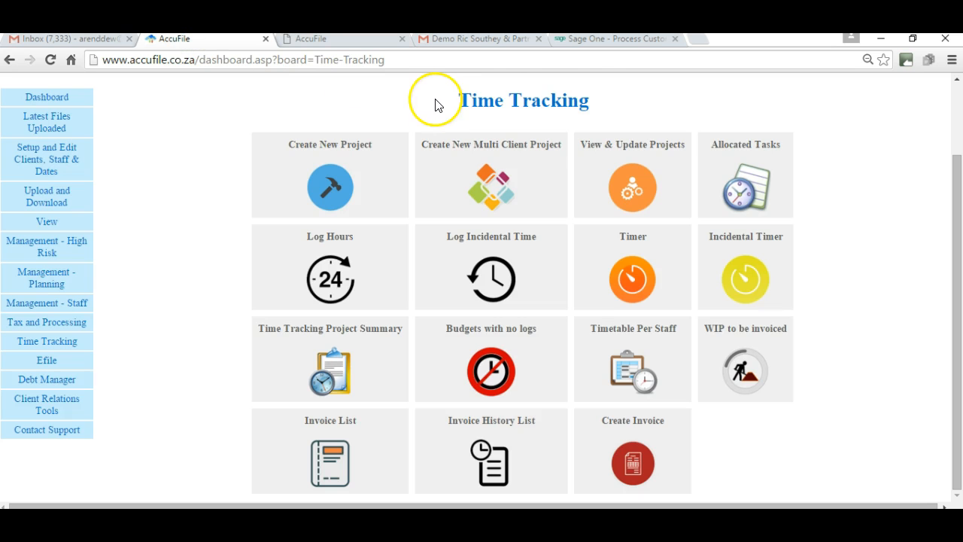
{"action": "left_click", "coordinate": [619, 38]}
{"action": "mouse_move", "coordinate": [243, 203]}
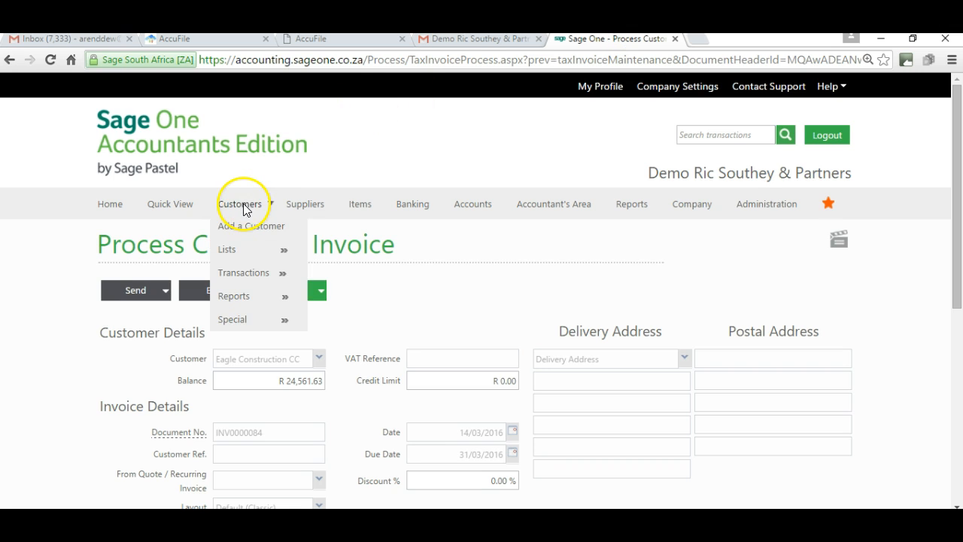
{"action": "mouse_move", "coordinate": [274, 277]}
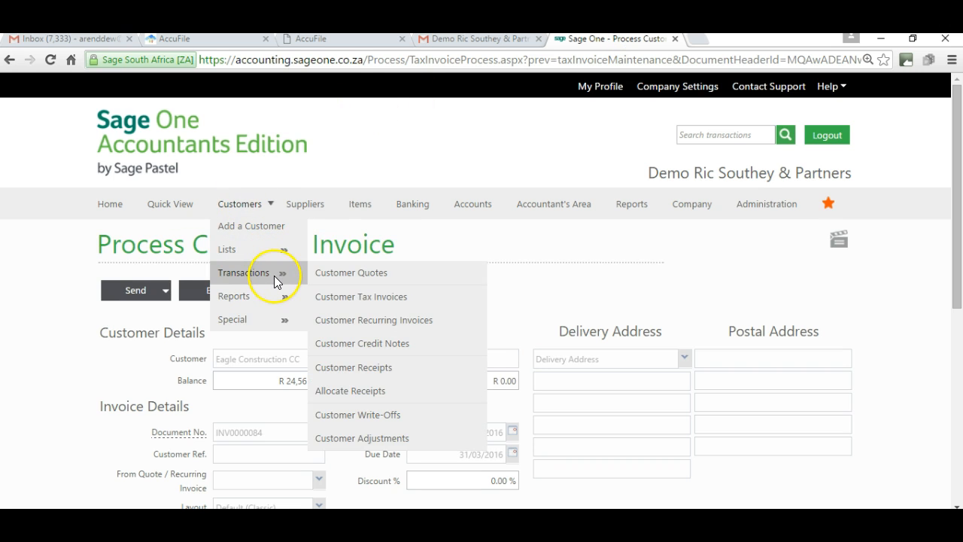
{"action": "left_click", "coordinate": [274, 295]}
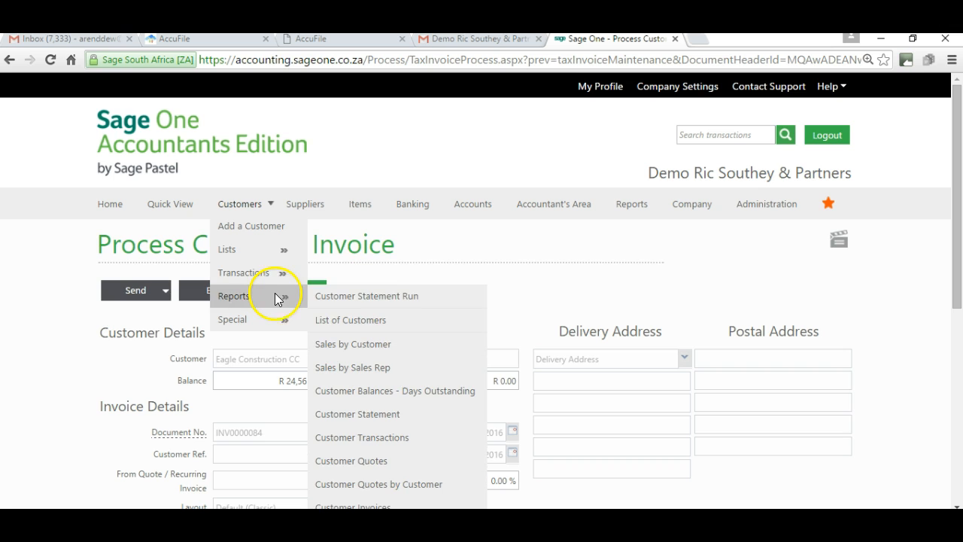
{"action": "mouse_move", "coordinate": [268, 256]}
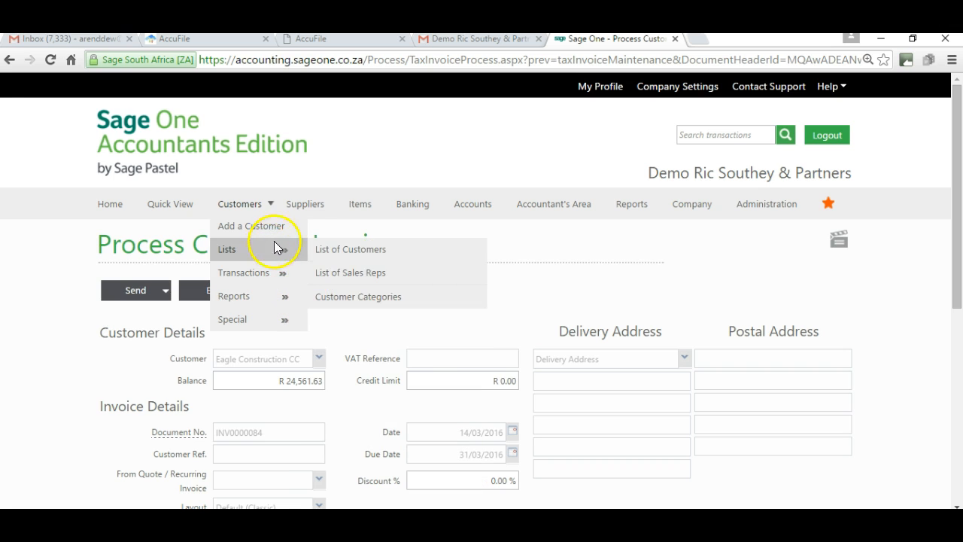
{"action": "left_click", "coordinate": [279, 275]}
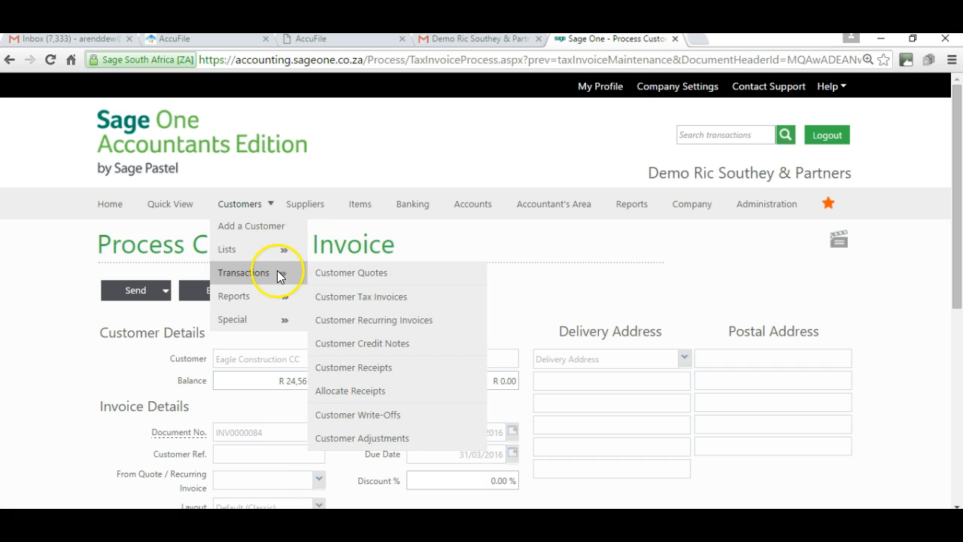
{"action": "left_click", "coordinate": [356, 296]}
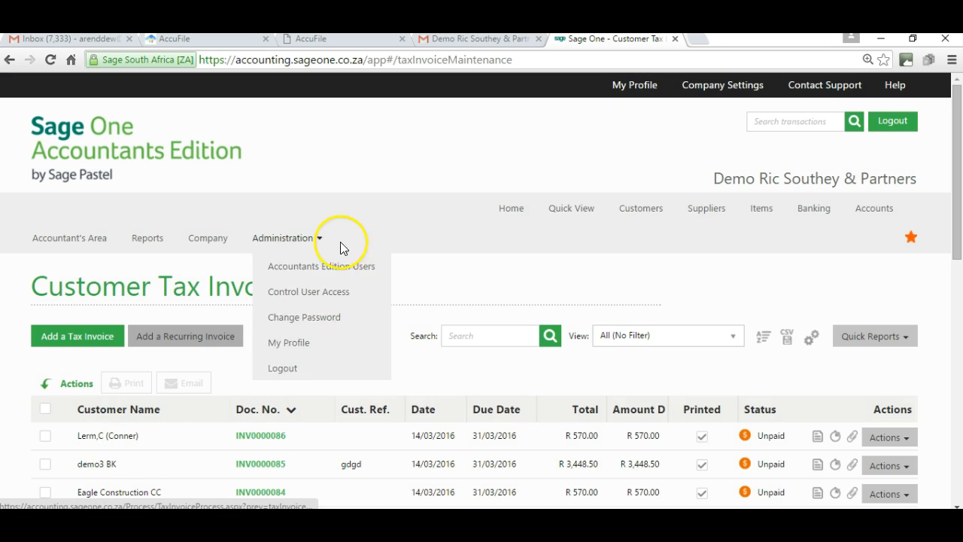
- Return to AccuFile's Time Tracking dashboard and view its remaining options
{"action": "left_click", "coordinate": [187, 44]}
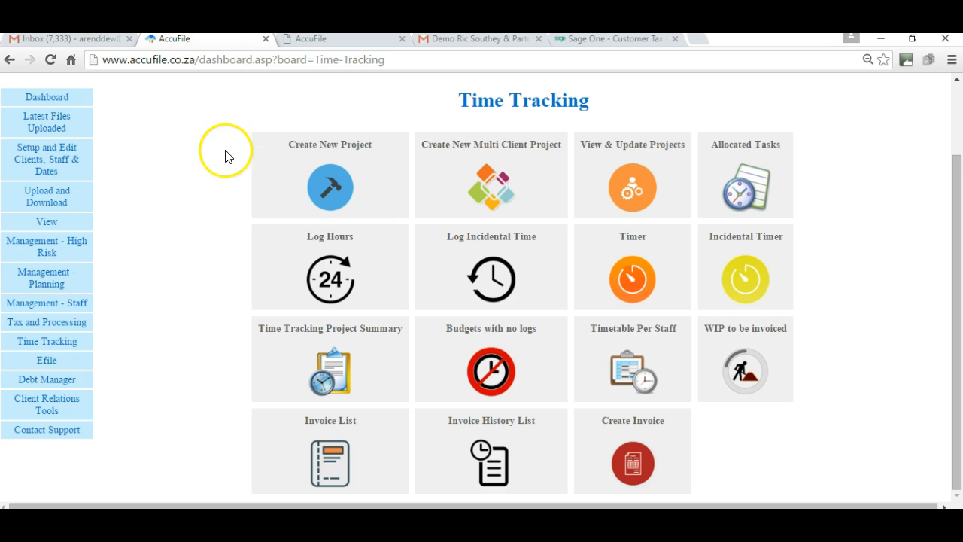
{"action": "left_click", "coordinate": [956, 495]}
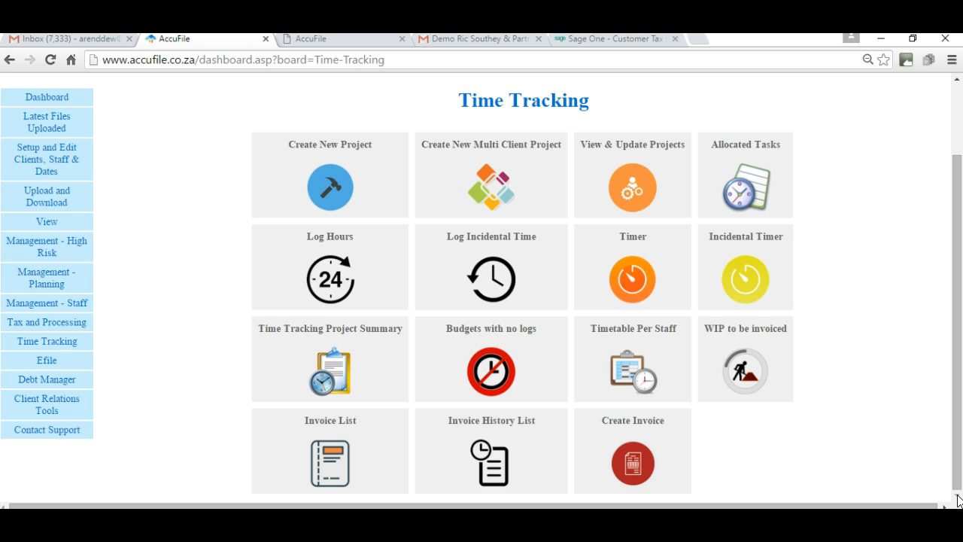